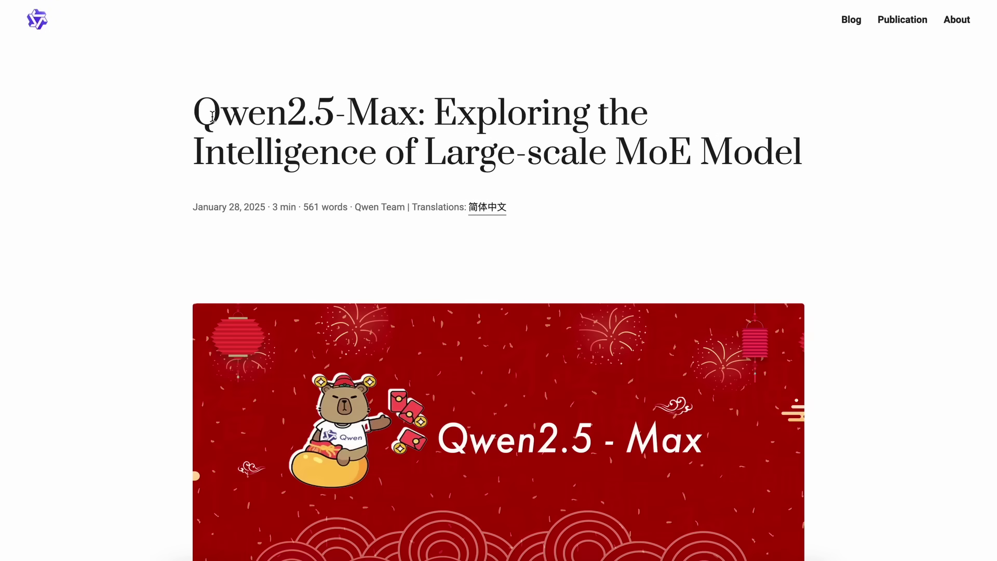
Step: Highlight Qwen2.5-Max, DeepSeek V3, the compared models and the SFT/RLHF methods in the blog post
drag(200, 113, 410, 119)
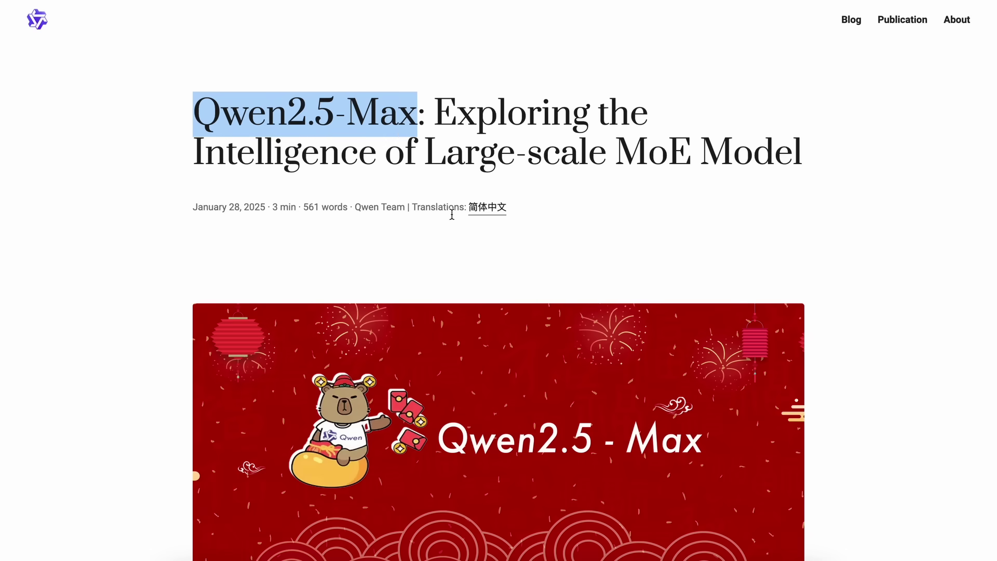
click(476, 245)
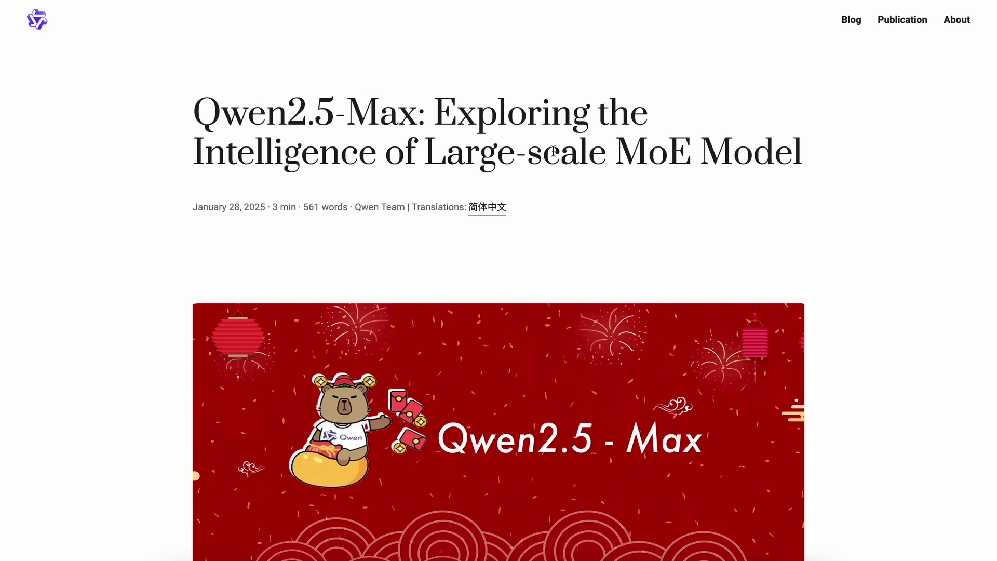
scroll(550, 182, down, 10)
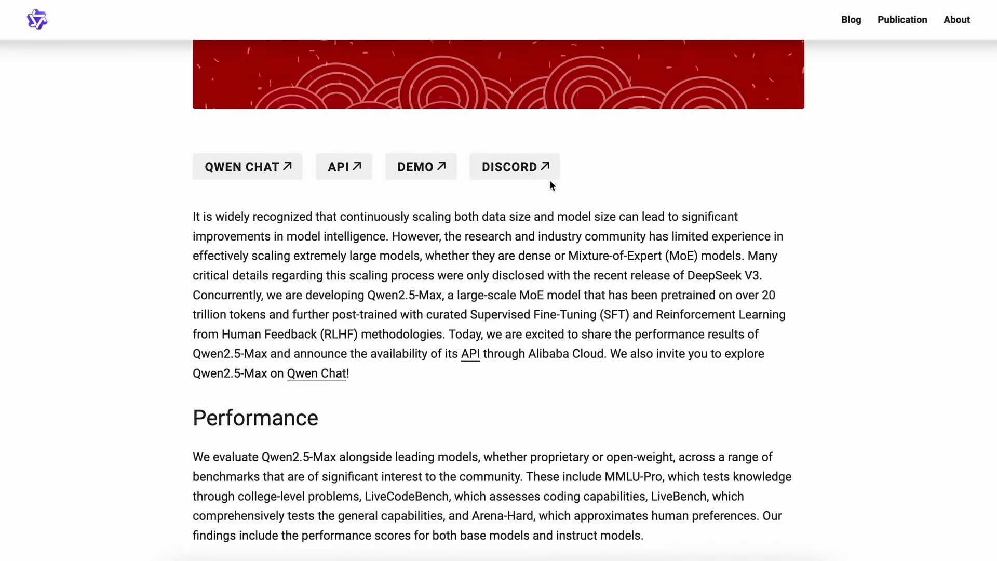
scroll(550, 180, down, 1)
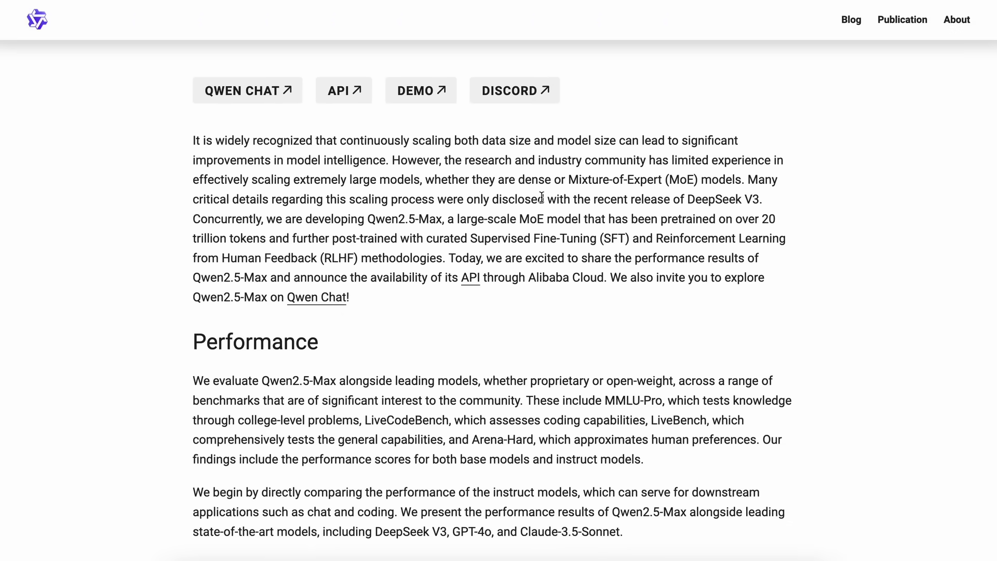
drag(684, 200, 762, 201)
scroll(591, 314, down, 5)
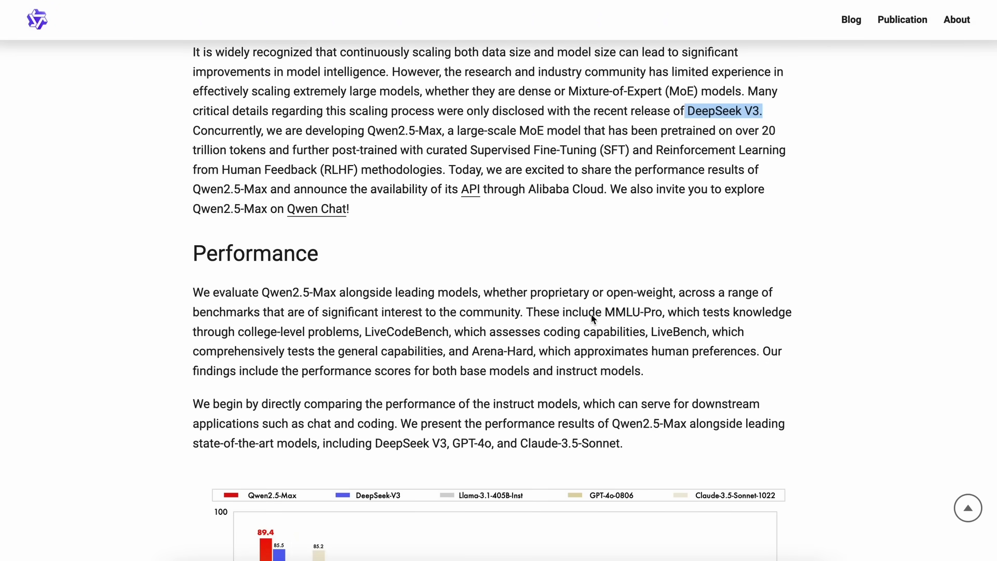
drag(612, 359, 453, 370)
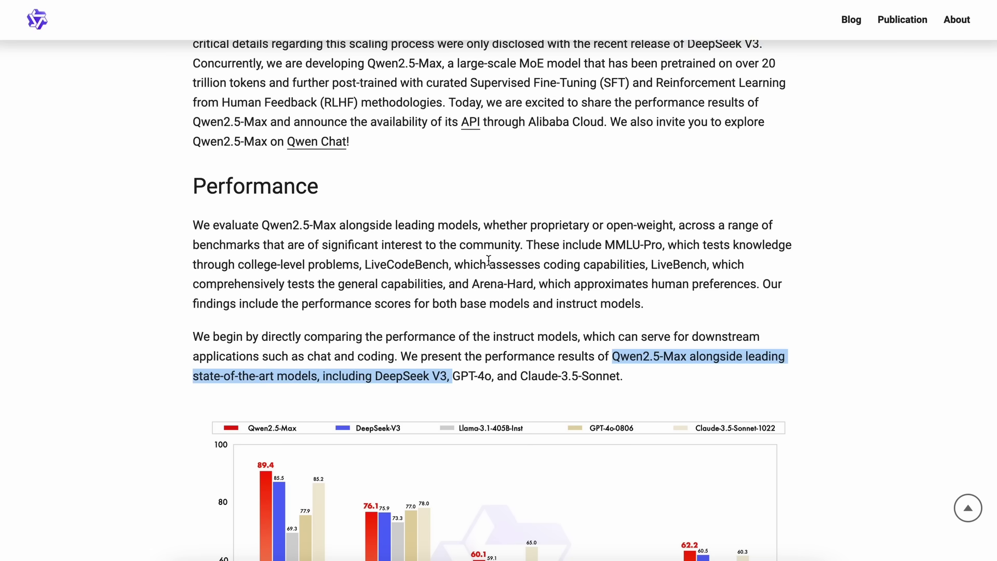
scroll(488, 259, up, 2)
drag(430, 157, 443, 178)
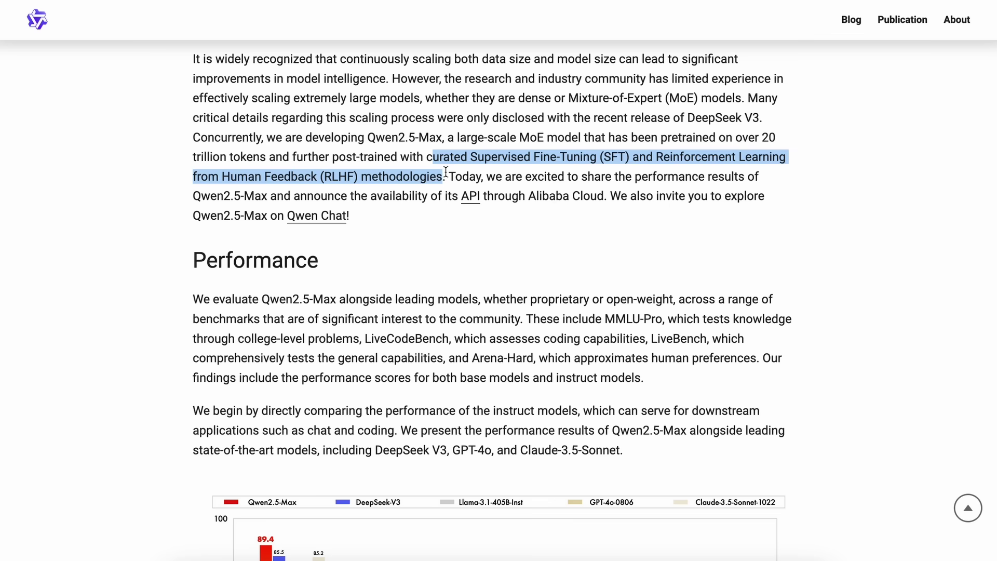
click(416, 159)
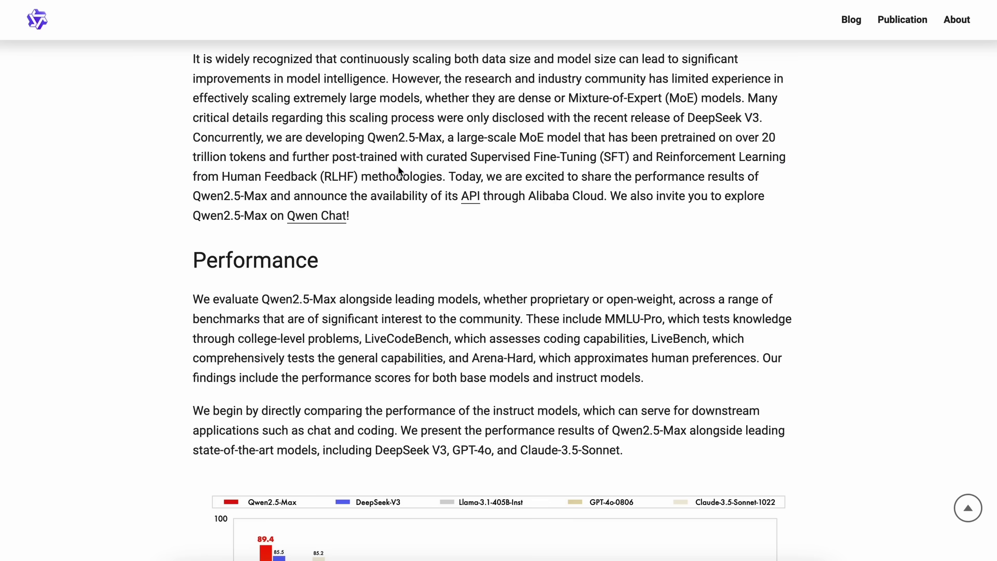
Step: Highlight the Arena-Hard benchmark and scroll through the benchmark results
scroll(400, 171, up, 1)
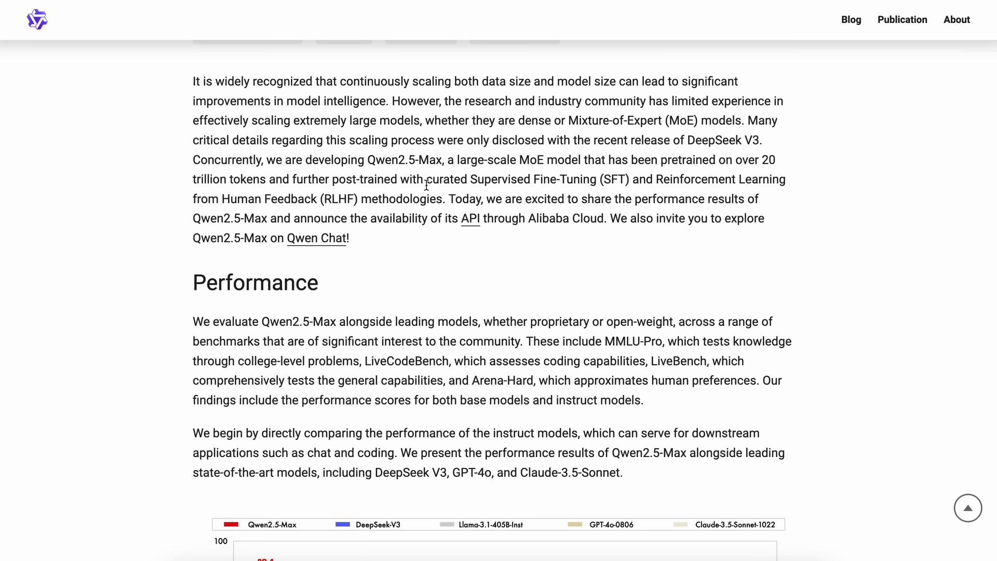
scroll(416, 337, down, 5)
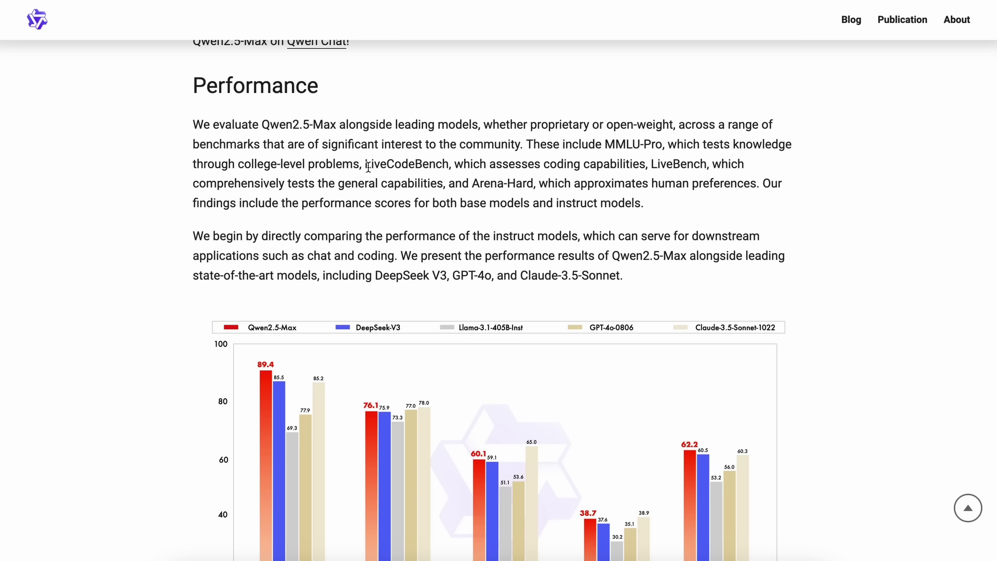
drag(366, 165, 537, 178)
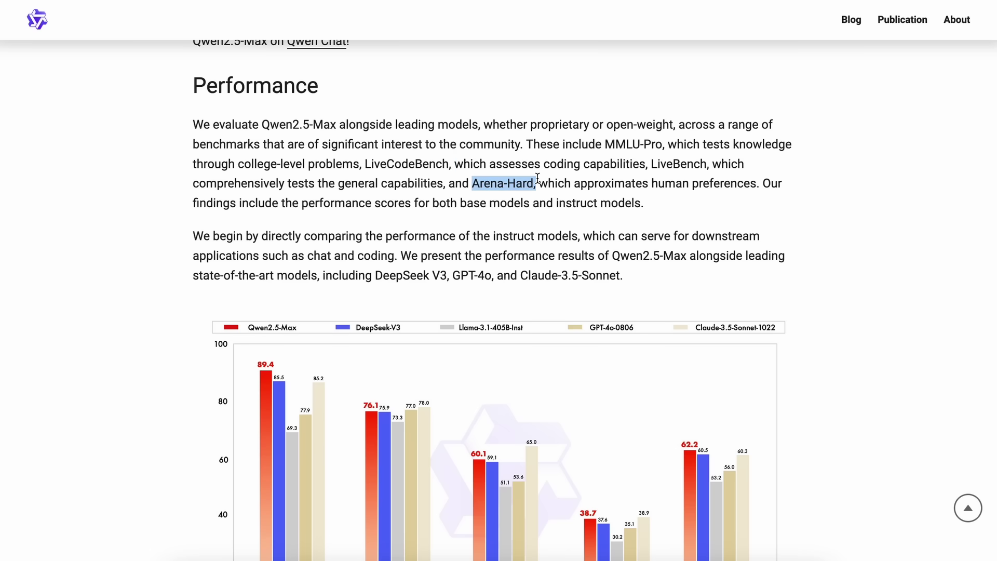
click(603, 196)
scroll(605, 193, down, 1)
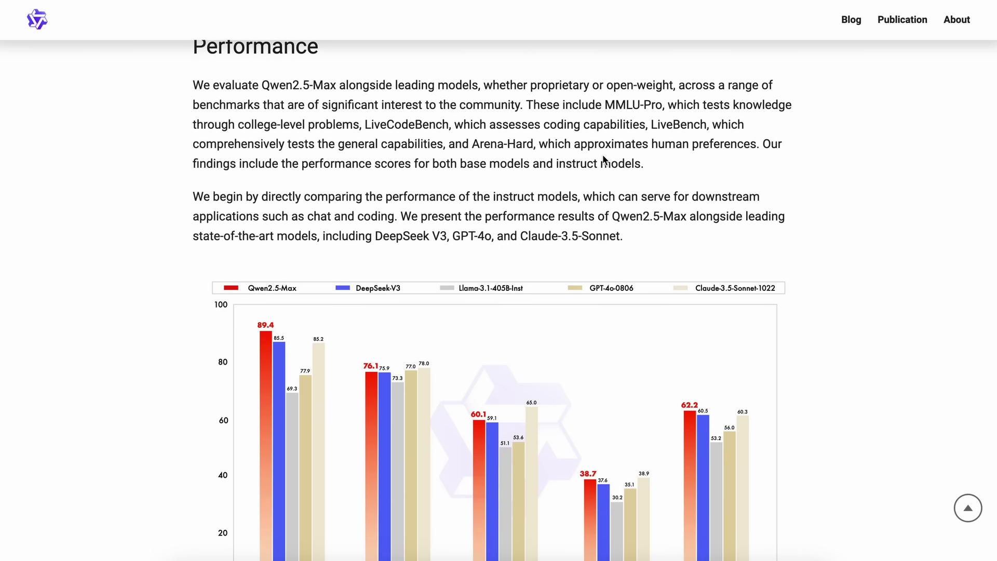
scroll(603, 159, down, 3)
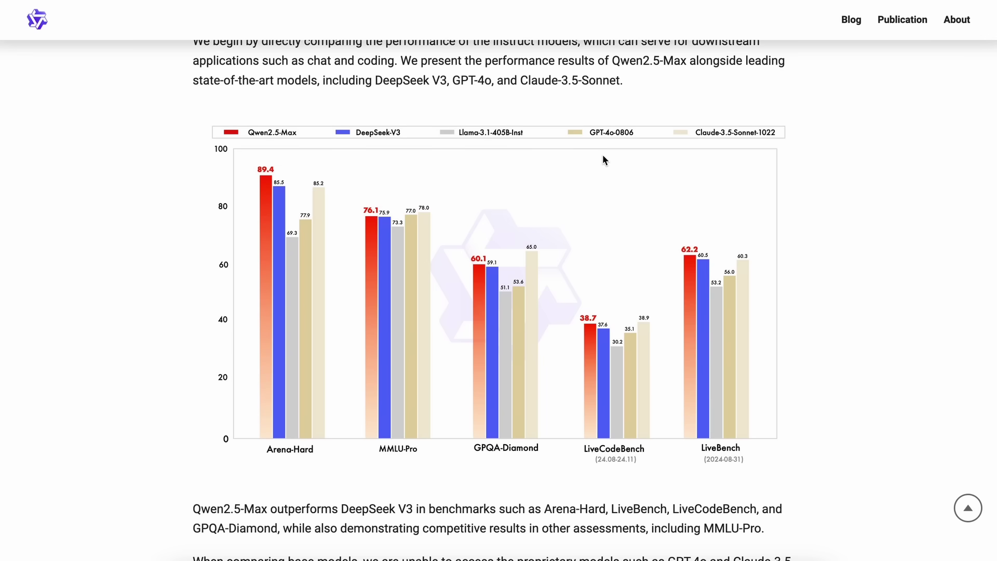
scroll(602, 155, up, 3)
scroll(602, 154, down, 7)
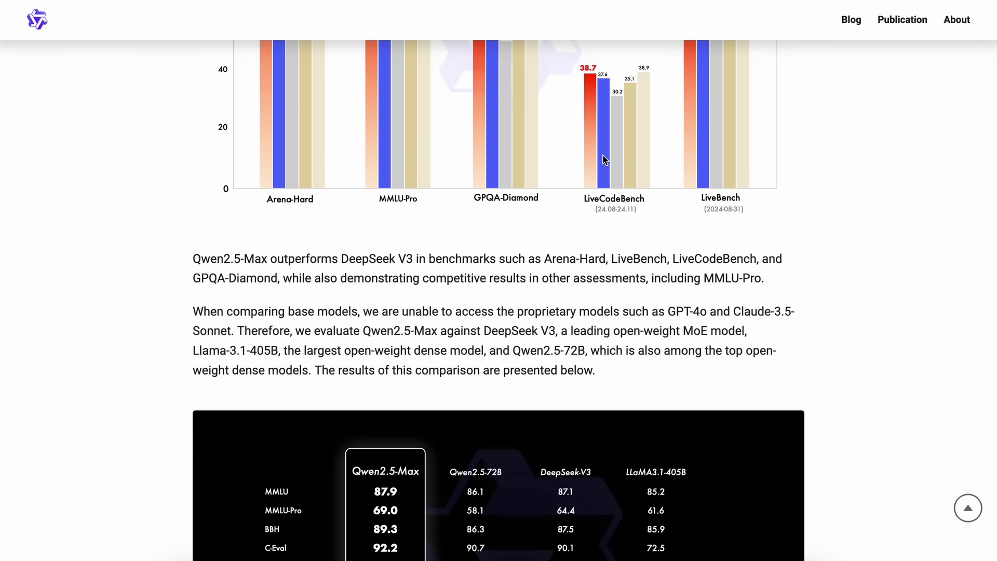
scroll(603, 159, up, 4)
scroll(603, 158, down, 8)
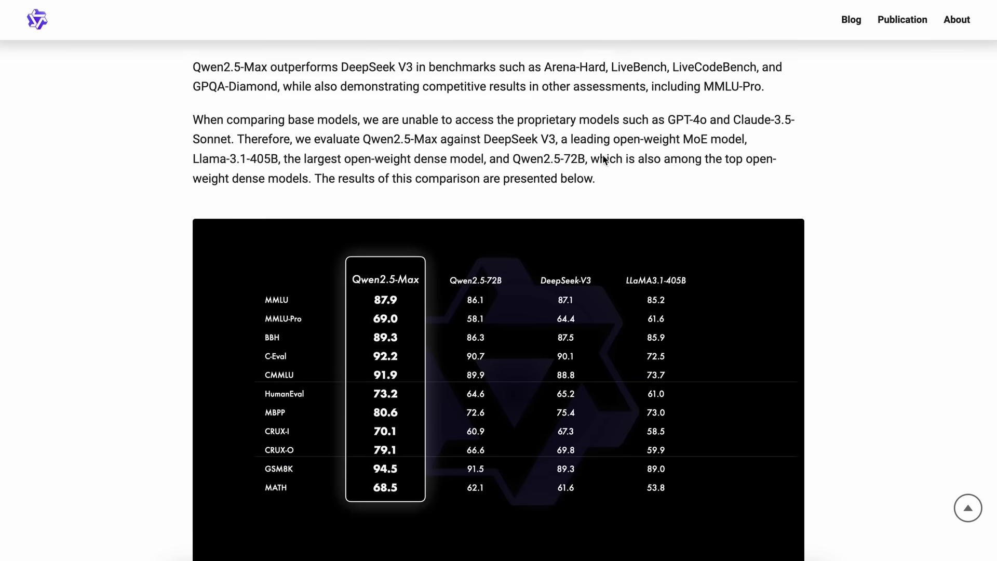
scroll(604, 159, down, 11)
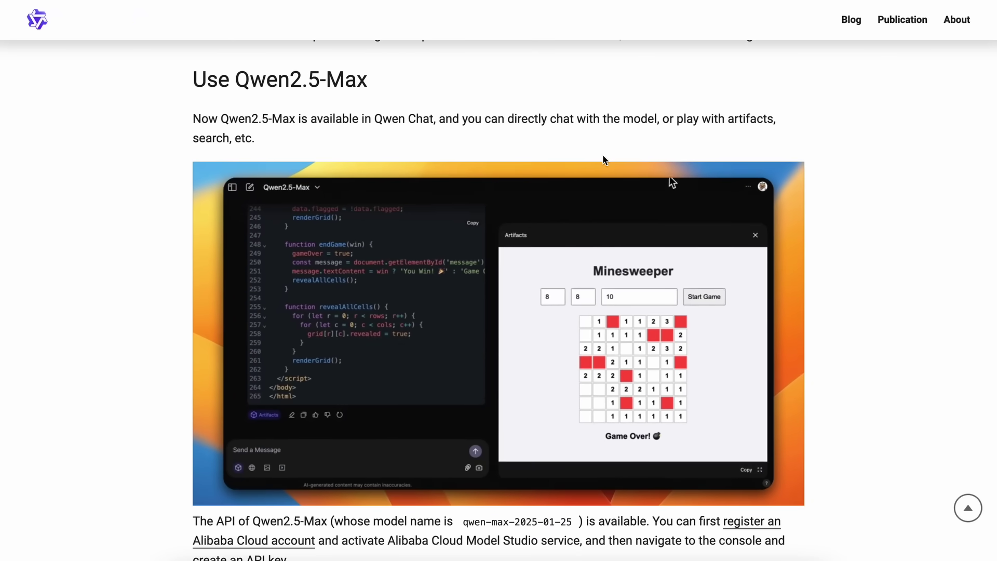
scroll(575, 301, down, 5)
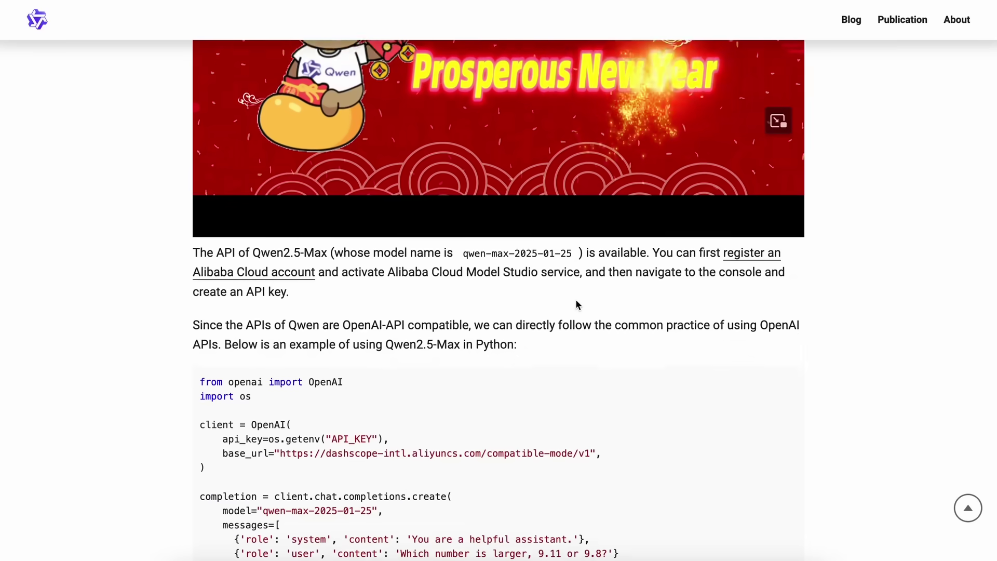
scroll(577, 302, down, 8)
scroll(575, 299, down, 2)
scroll(576, 299, up, 20)
scroll(578, 304, up, 3)
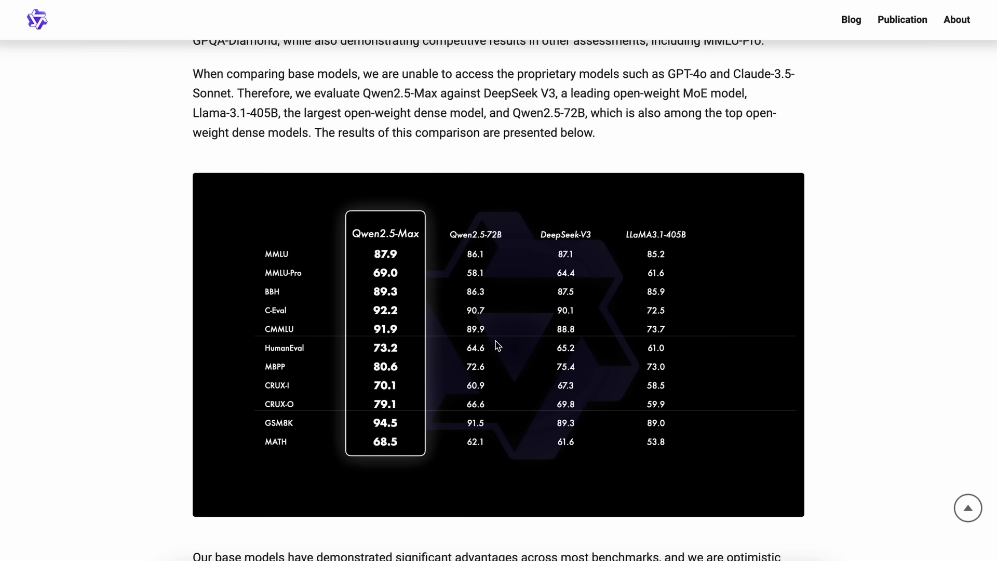
scroll(497, 344, up, 1)
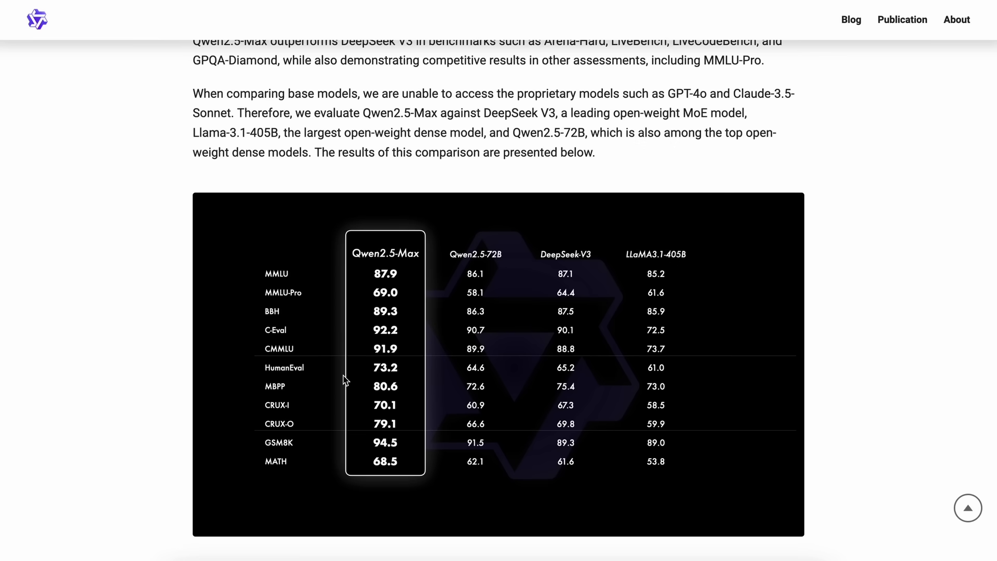
scroll(386, 213, up, 2)
scroll(387, 212, down, 4)
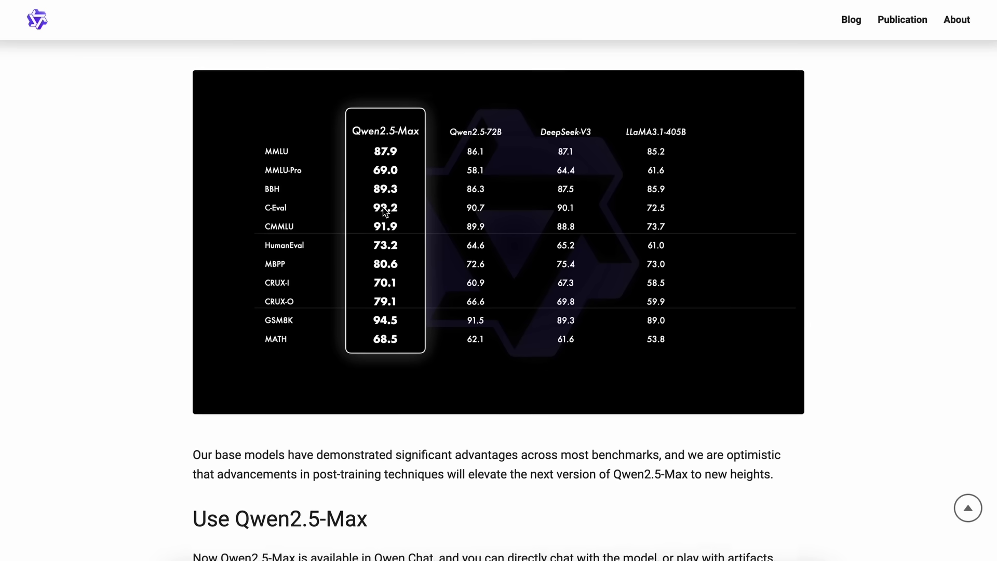
scroll(384, 210, down, 7)
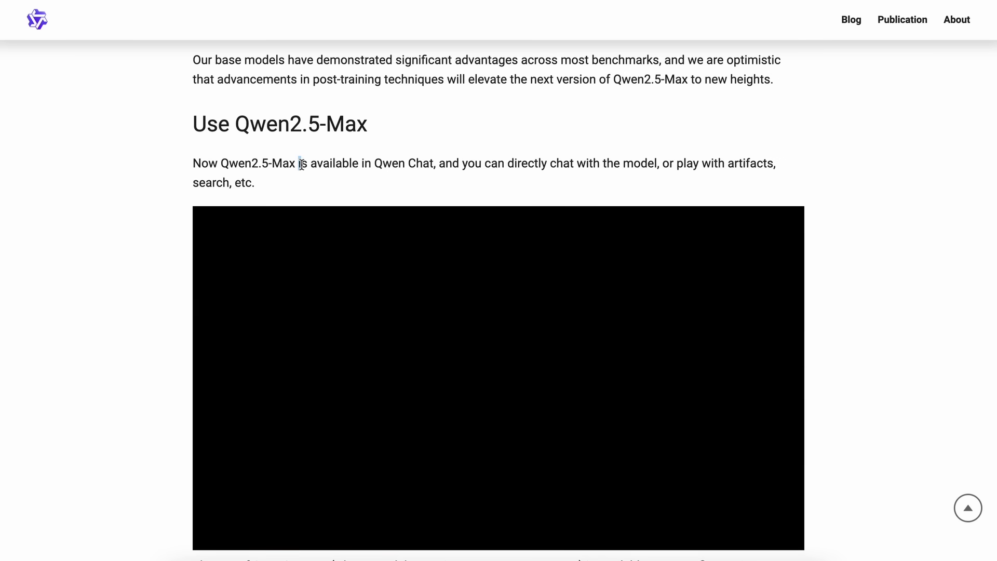
drag(298, 163, 325, 179)
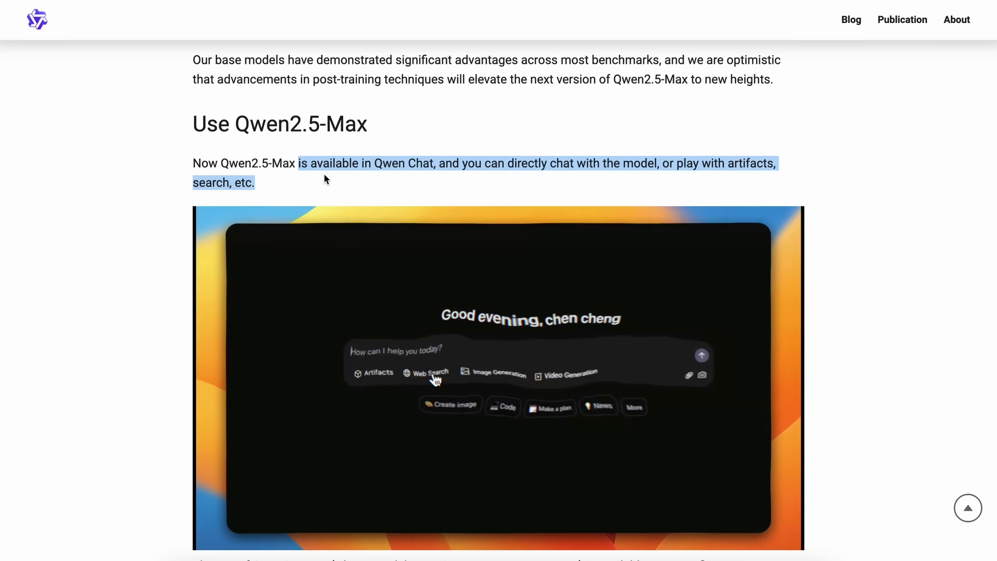
scroll(325, 178, down, 1)
scroll(325, 178, down, 10)
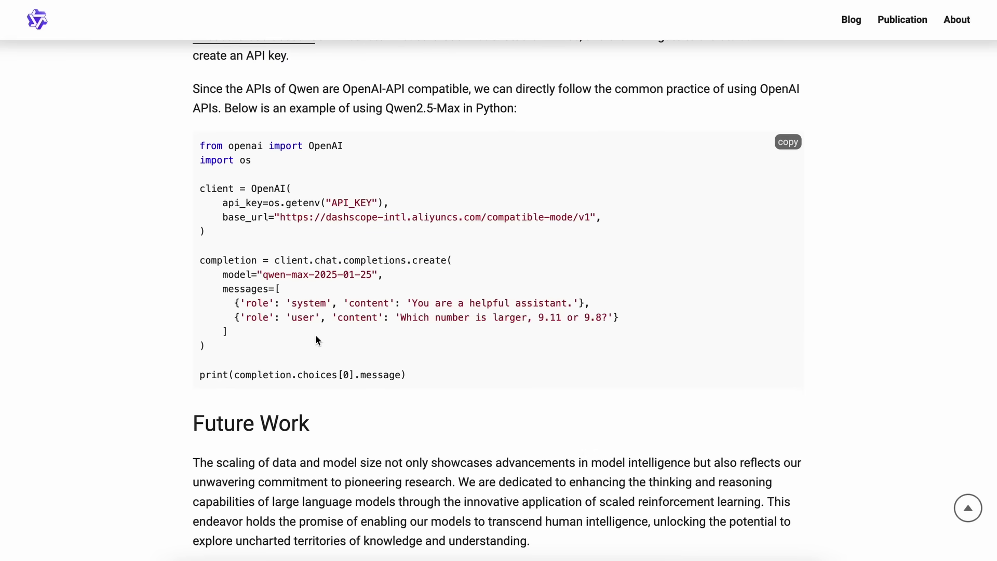
scroll(317, 338, down, 4)
scroll(351, 328, down, 1)
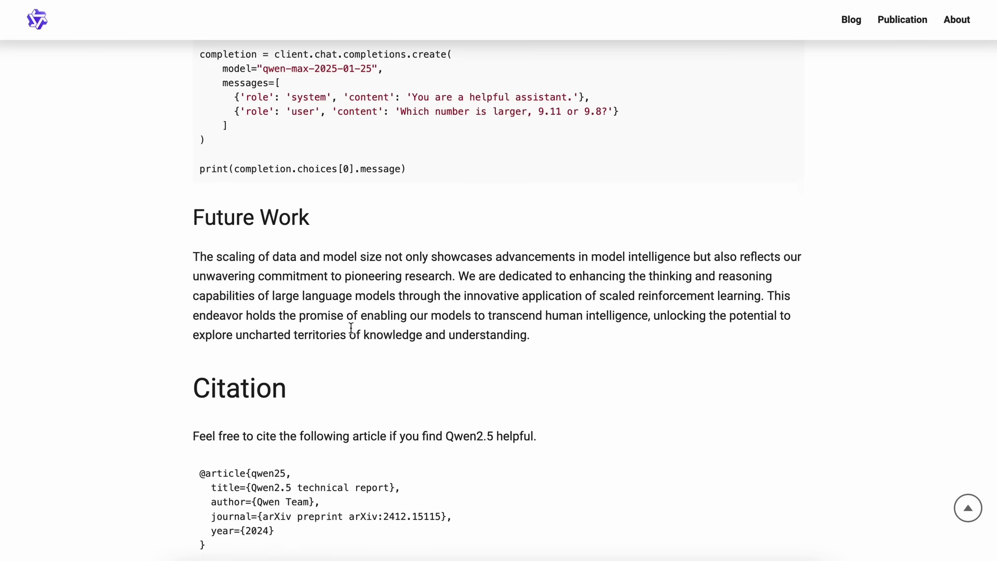
scroll(372, 314, up, 3)
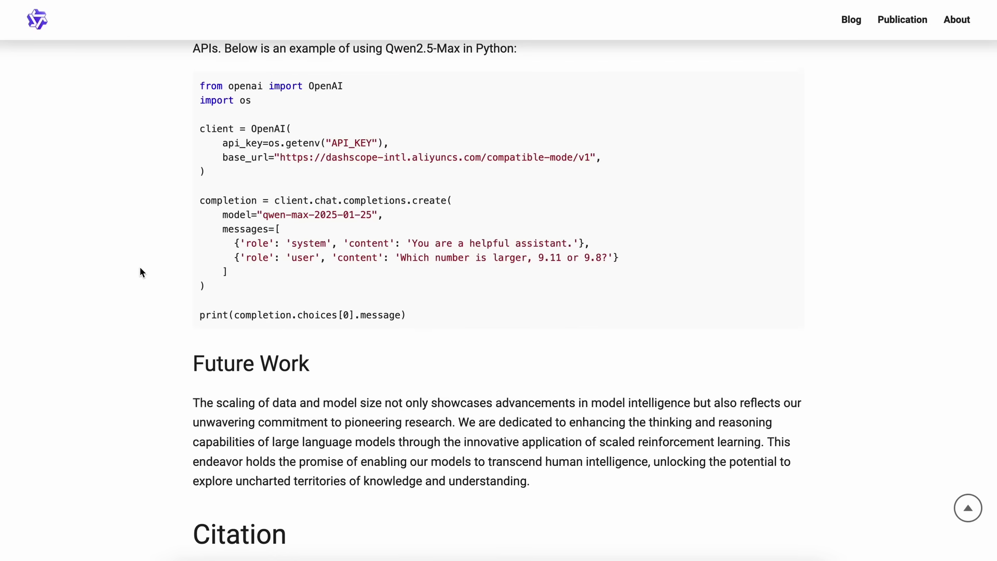
scroll(140, 271, up, 15)
scroll(140, 271, up, 20)
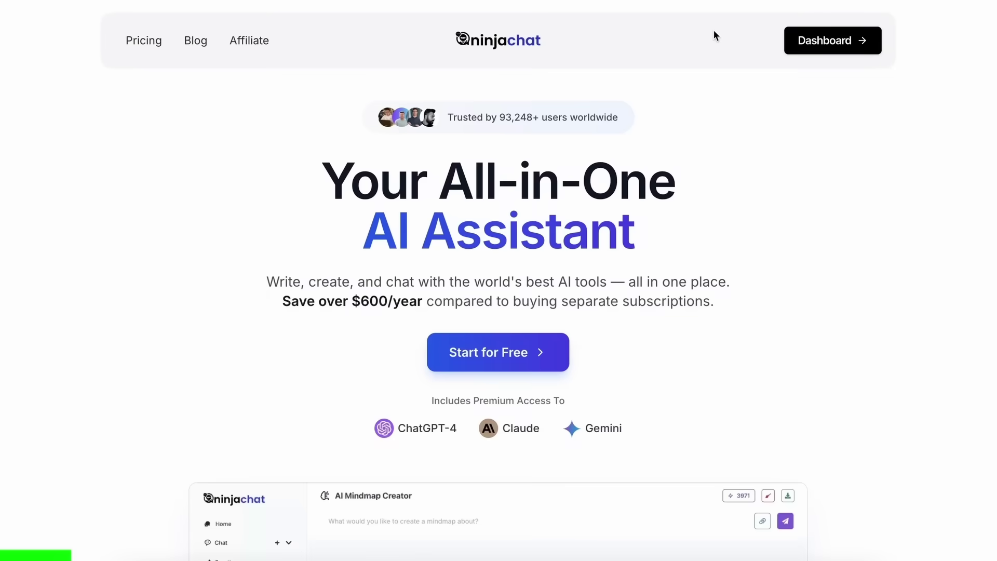
scroll(651, 512, down, 5)
scroll(498, 281, down, 10)
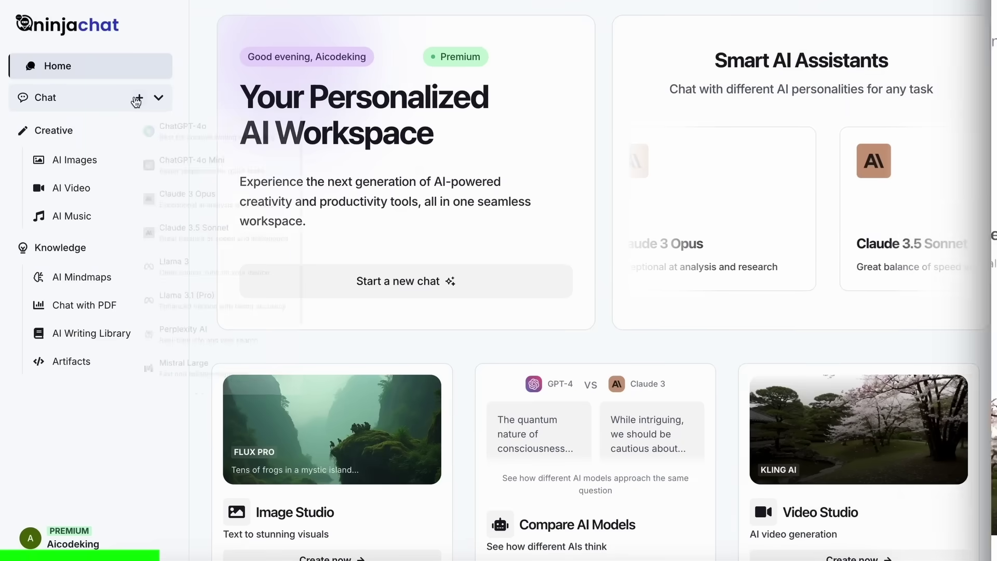
Step: Switch NinjaChat's AI Images generator to the Flux Dev model
click(151, 98)
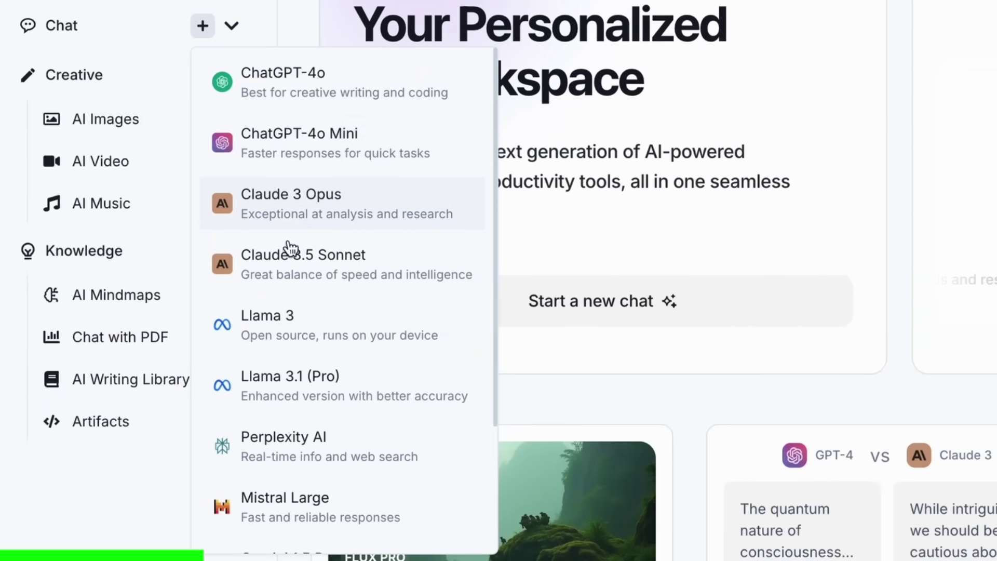
click(106, 118)
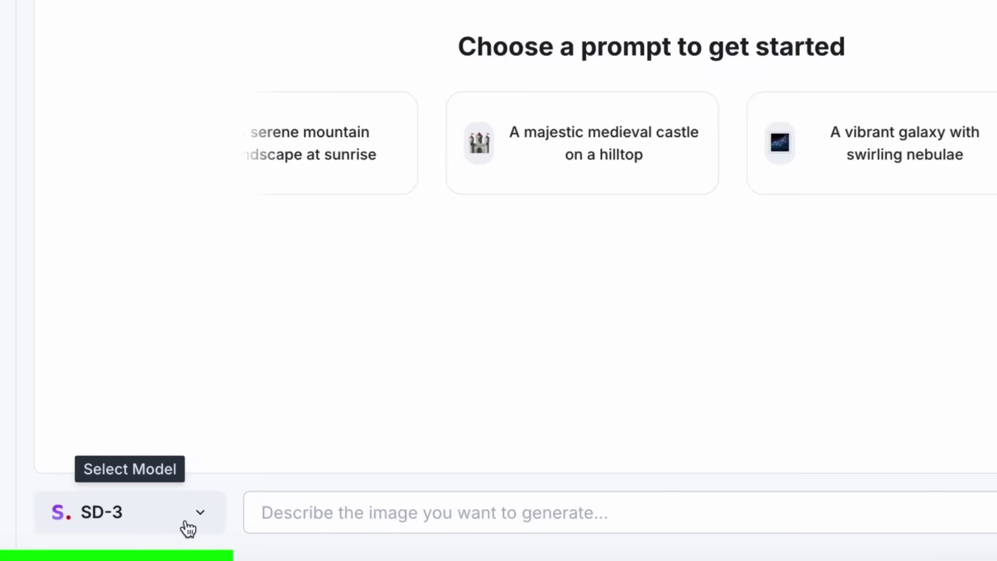
click(194, 529)
click(185, 472)
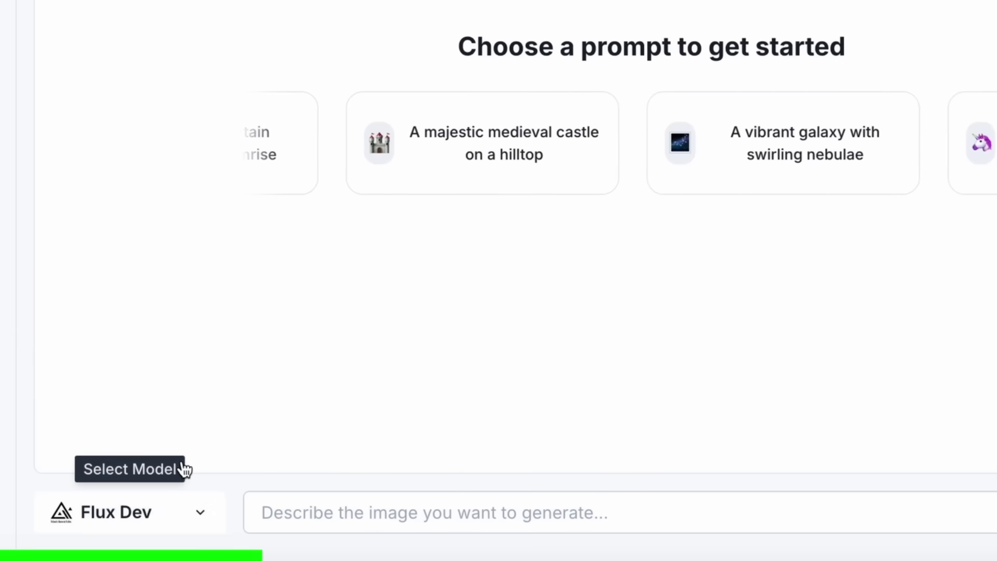
Step: Set up the AI Video studio with Kling as the video model
click(110, 192)
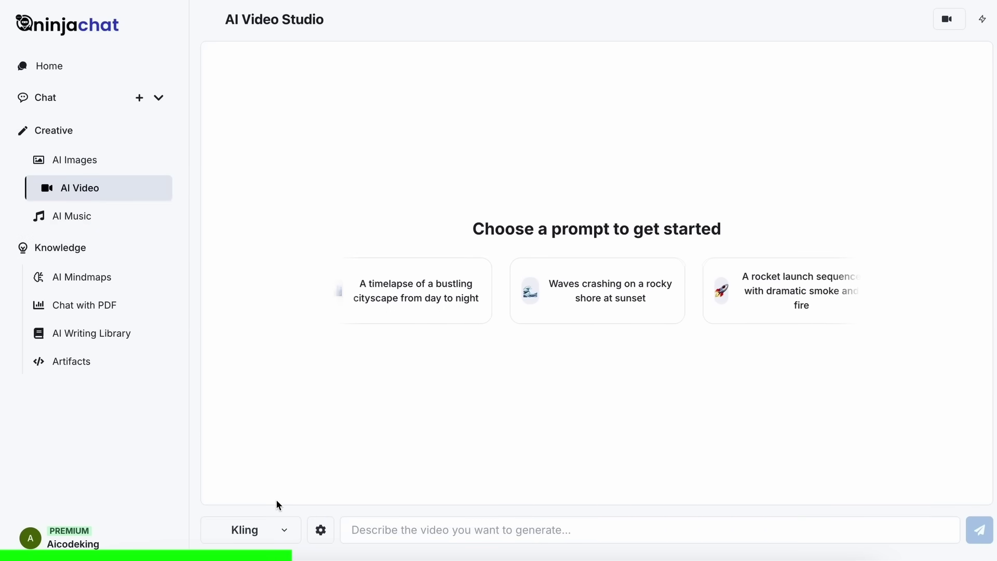
click(282, 530)
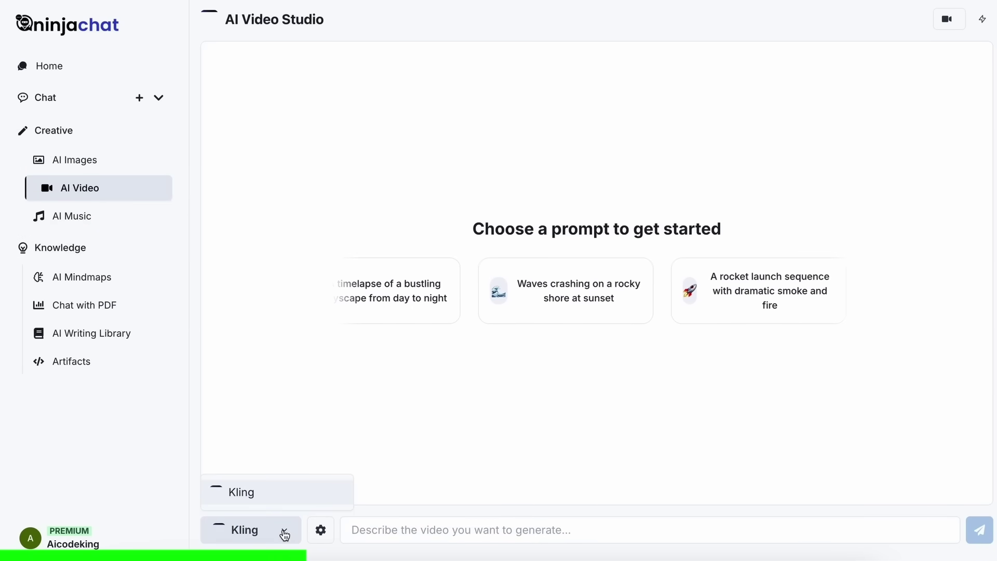
click(264, 501)
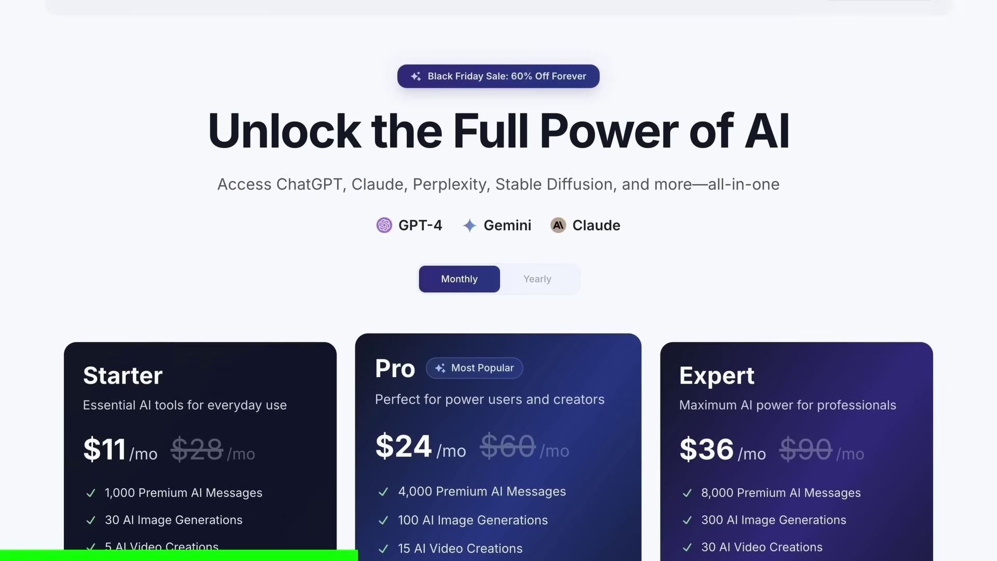
Step: Scroll through NinjaChat's pricing plans and open the Chat with PDF tool
scroll(499, 281, down, 5)
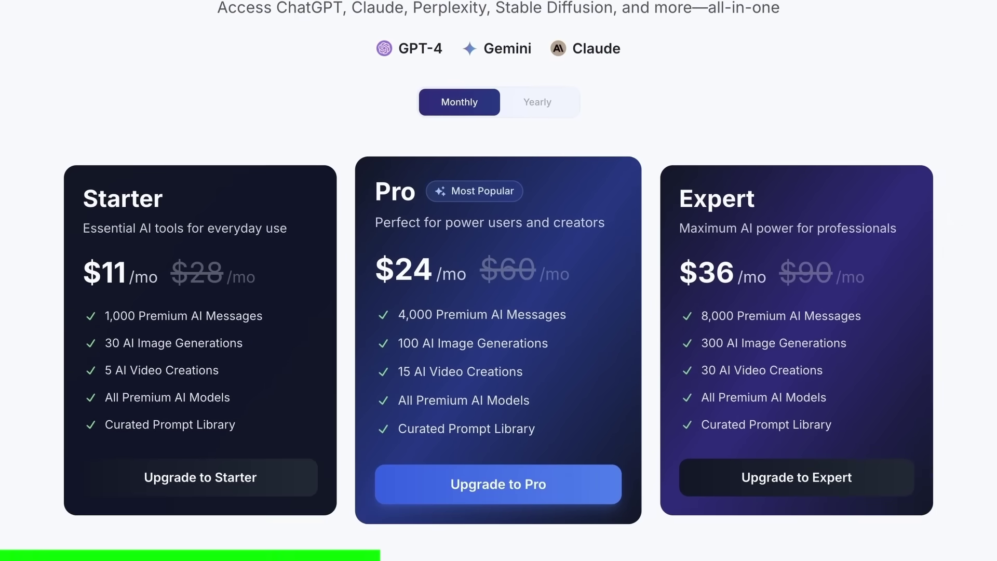
scroll(499, 280, down, 5)
scroll(499, 280, down, 5)
scroll(498, 281, down, 1)
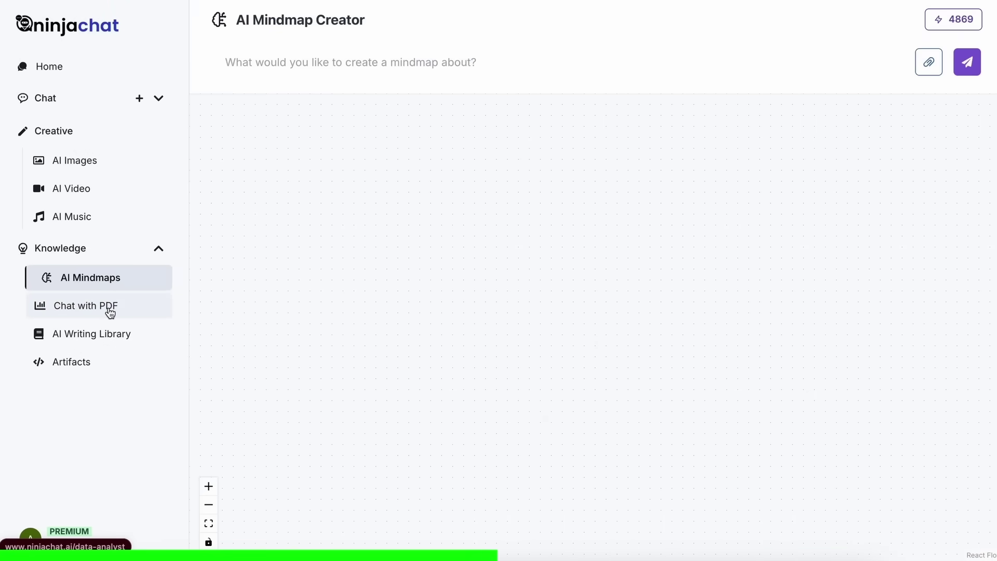
click(109, 312)
Step: Browse the AI Writing Library, then go to the Artifacts workspace
click(112, 335)
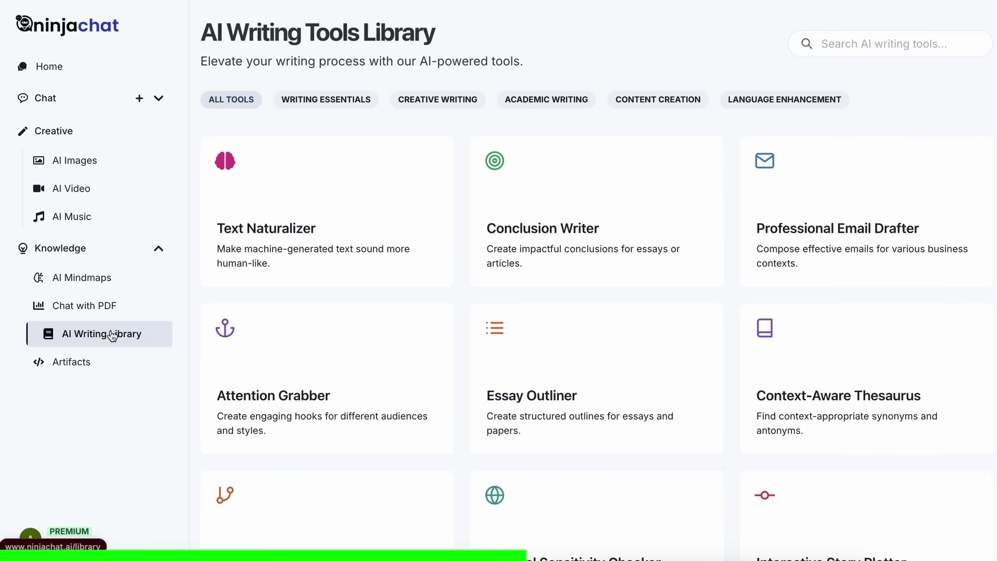
scroll(242, 332, down, 10)
scroll(241, 332, down, 3)
scroll(241, 333, up, 15)
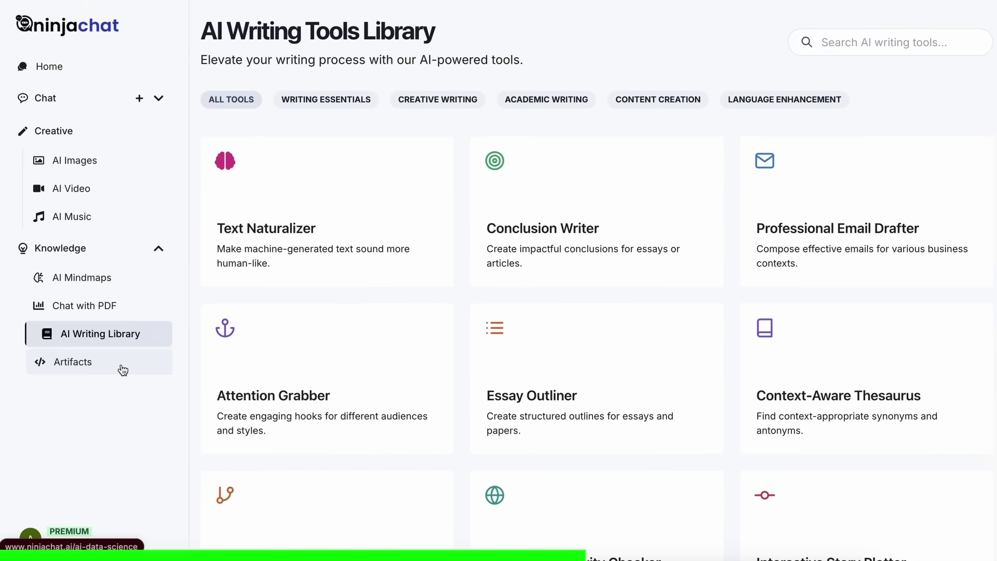
click(123, 368)
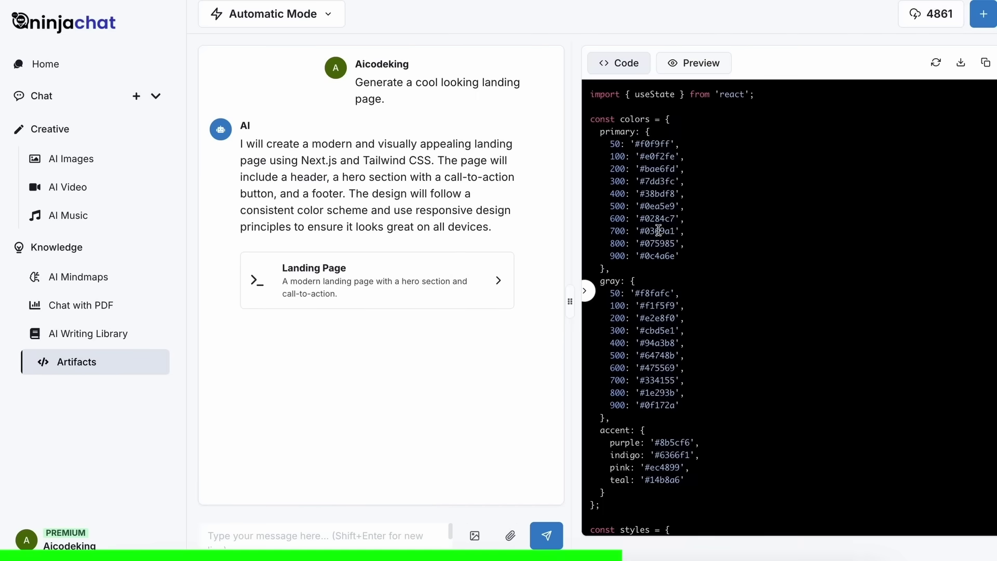
Step: Show the landing-page artifact as a rendered Preview, then open prompt 1's grade dropdown
scroll(661, 229, down, 8)
scroll(659, 225, up, 8)
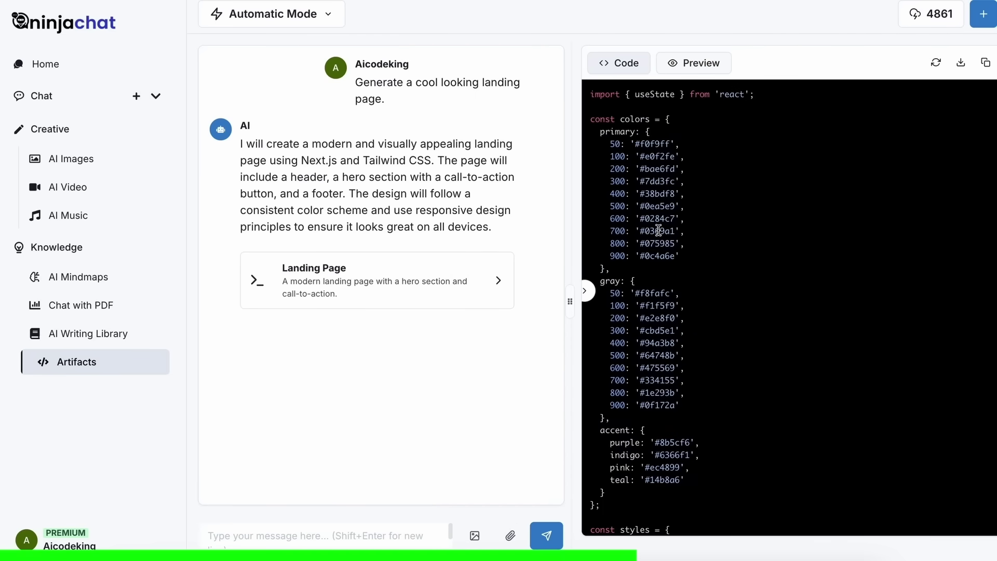
click(686, 70)
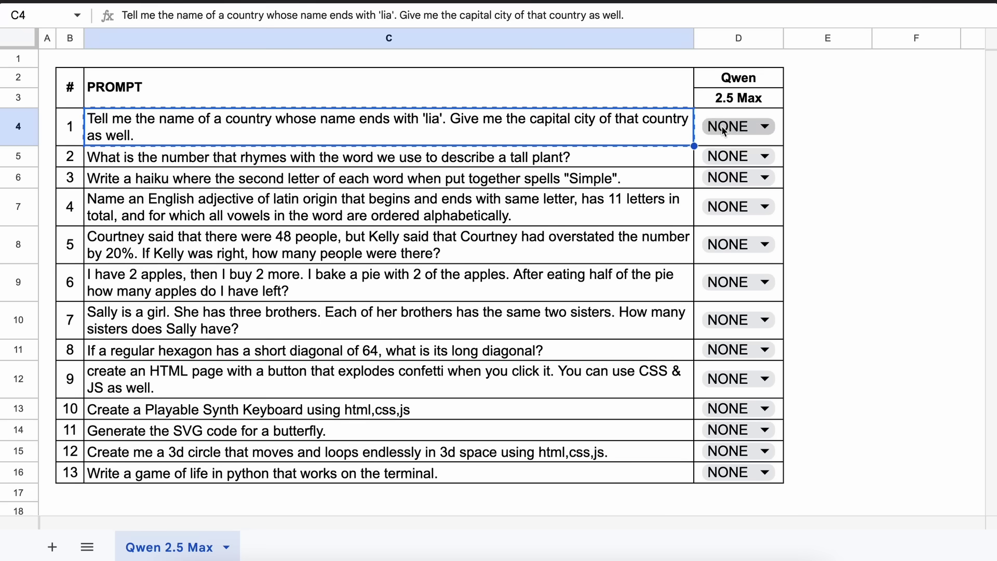
click(765, 126)
Step: Mark prompts 1 and 2 as PASS in D4 and D5
click(718, 161)
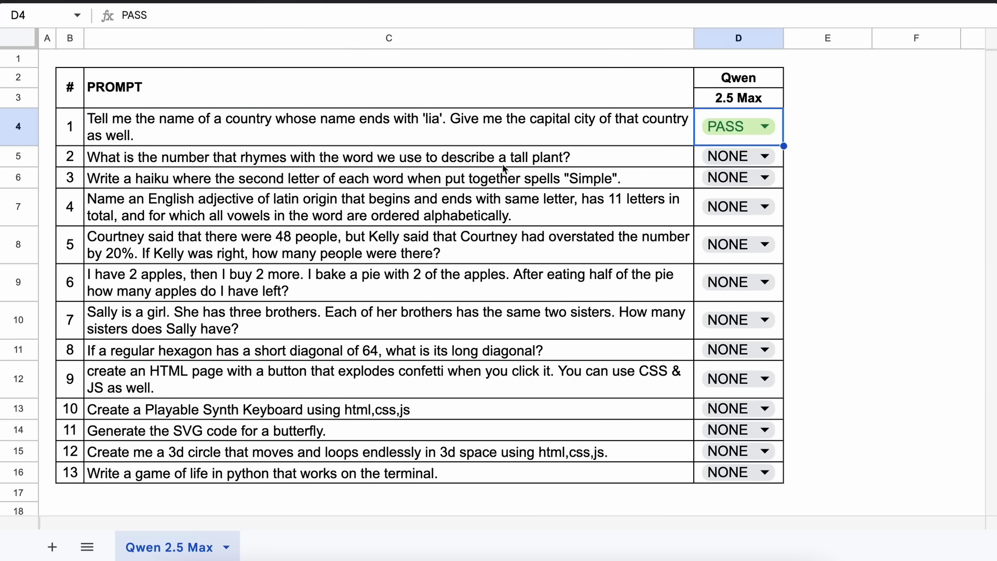
click(98, 161)
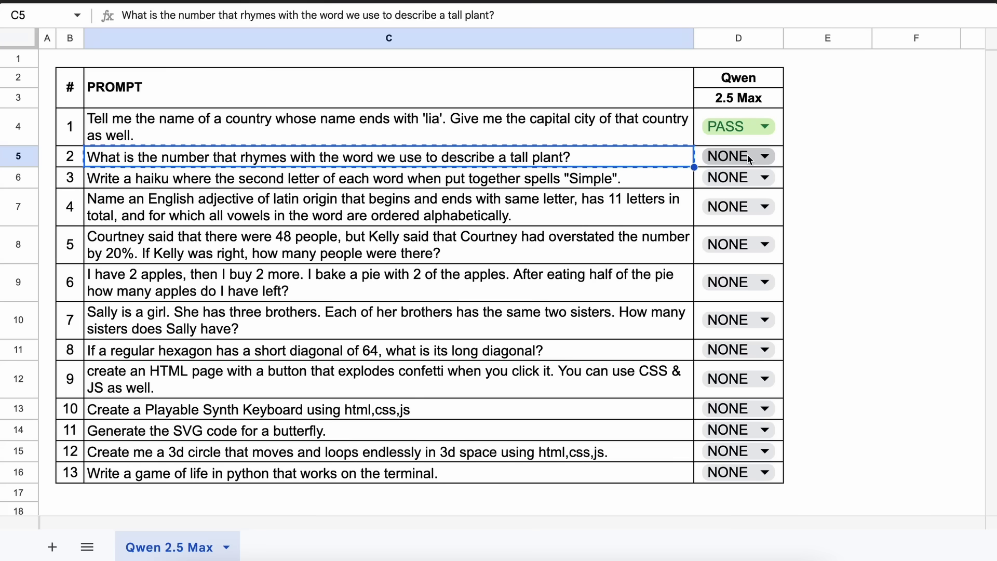
click(748, 157)
click(750, 183)
Step: Mark the haiku prompt 3 as FAIL in D6 and select prompt 4 in C7
click(102, 182)
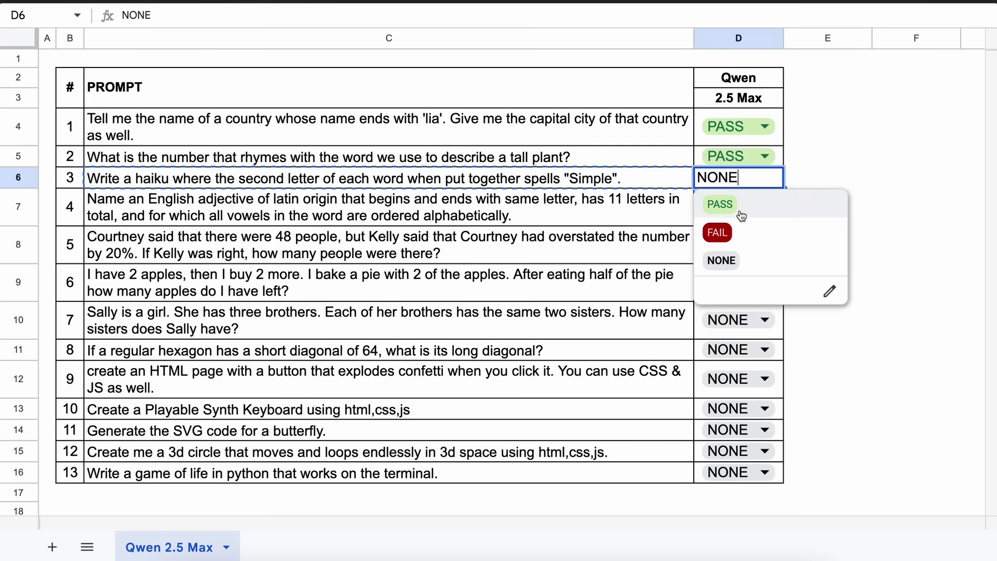
click(756, 232)
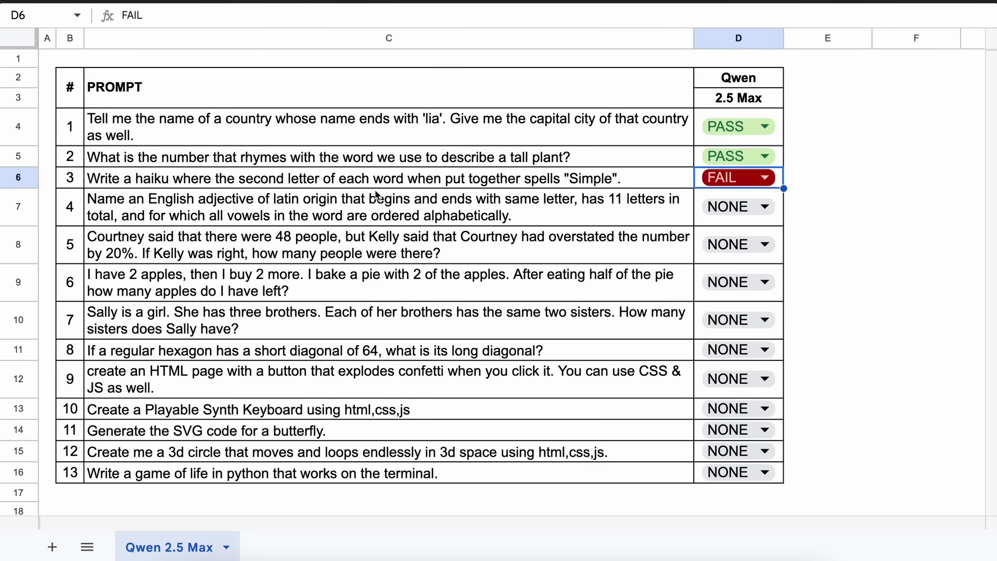
click(107, 202)
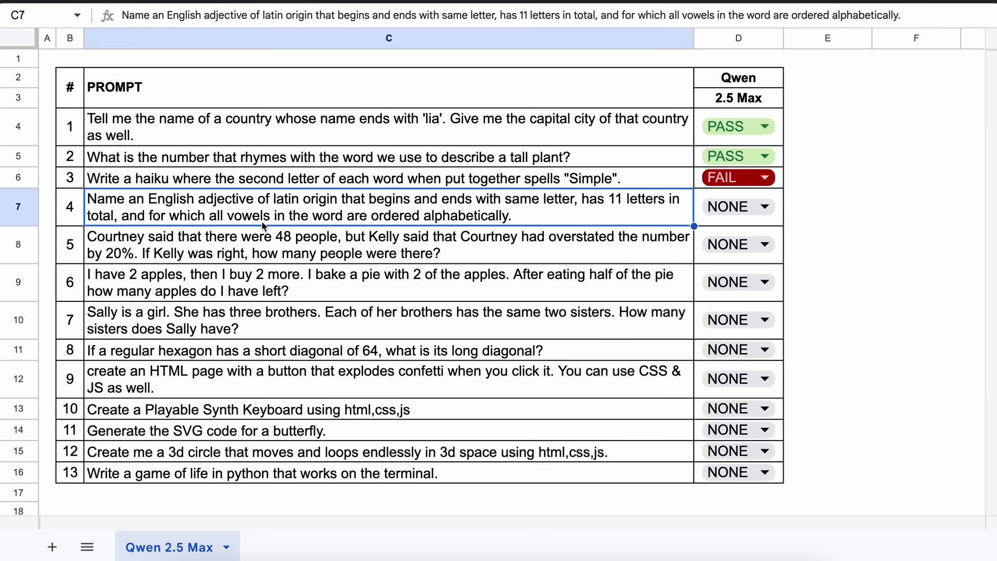
Step: Send prompt 4 to Qwen2.5-Max and grade it FAIL in D7
key(ctrl+c)
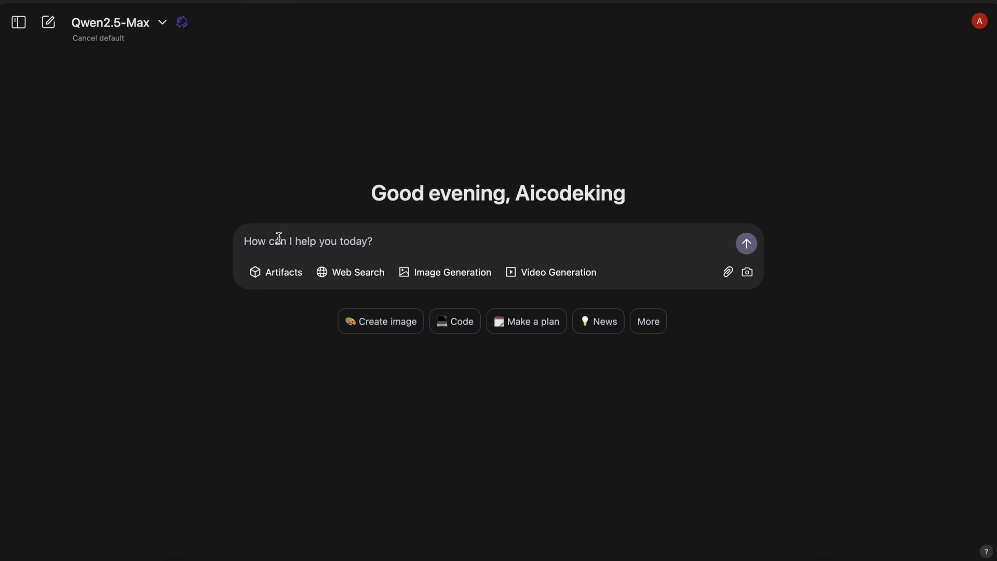
key(ctrl+v)
click(746, 248)
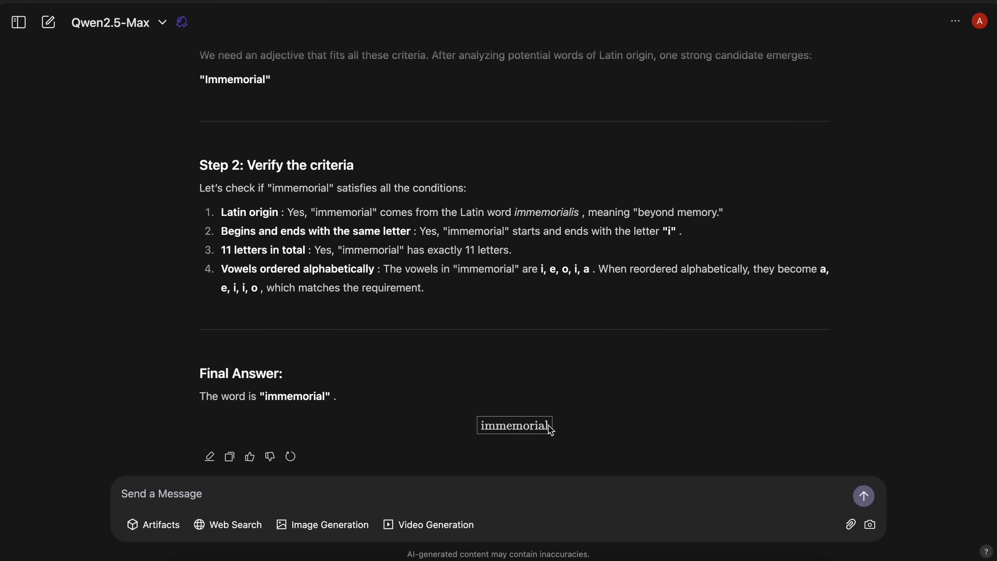
scroll(552, 434, down, 1)
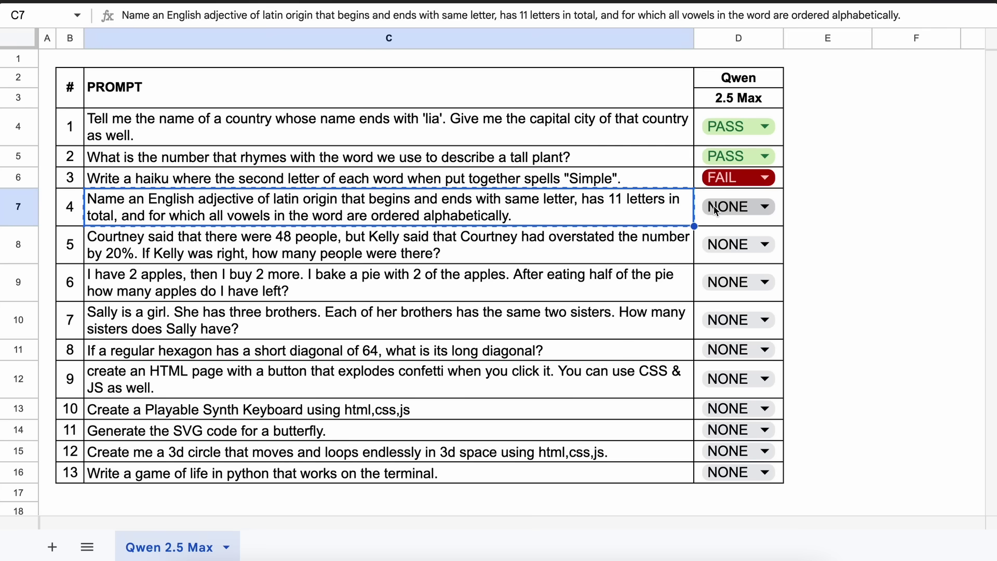
click(737, 207)
click(718, 270)
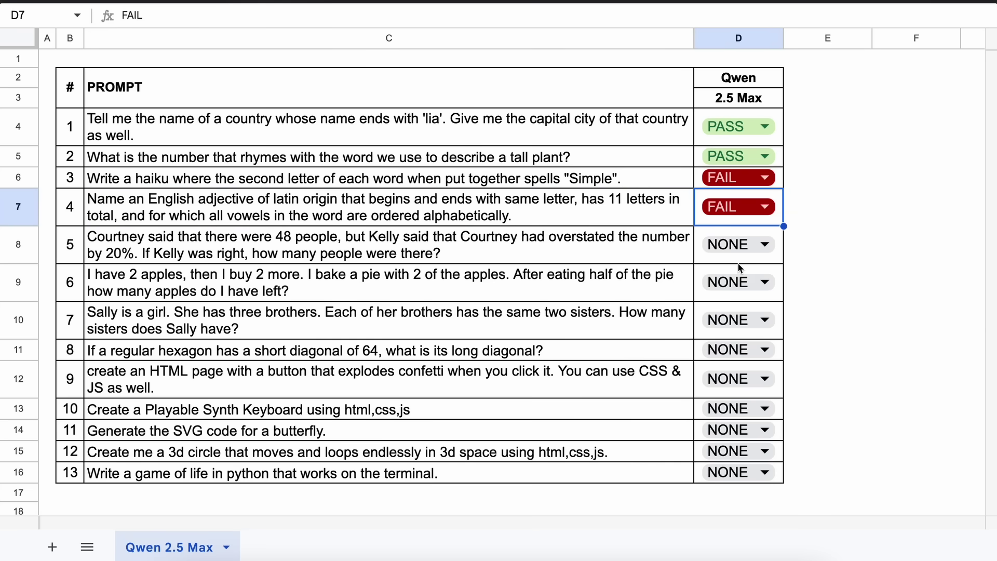
Step: Copy prompt 5 from C8, grade it PASS, and select prompt 6 in C9
click(105, 245)
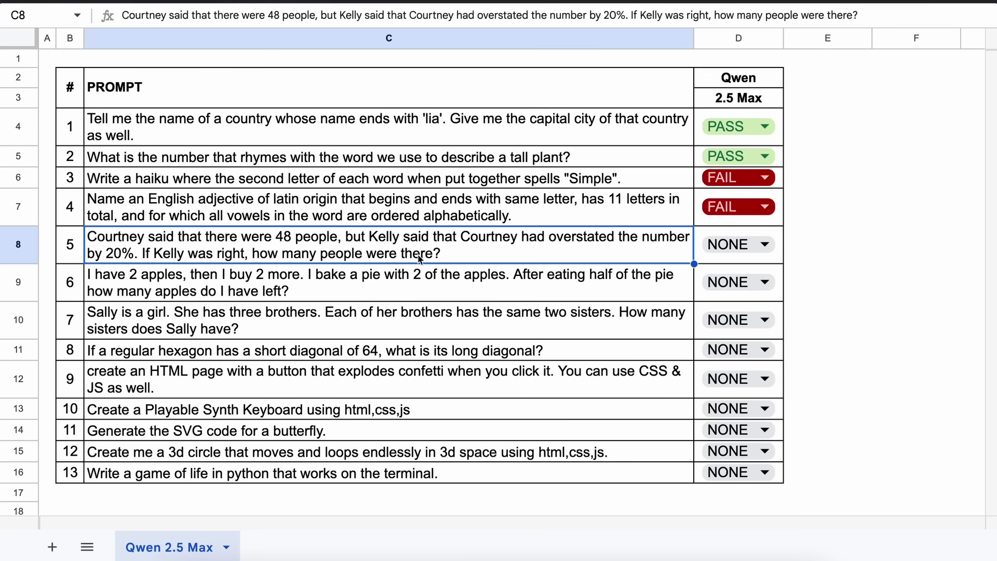
key(ctrl+c)
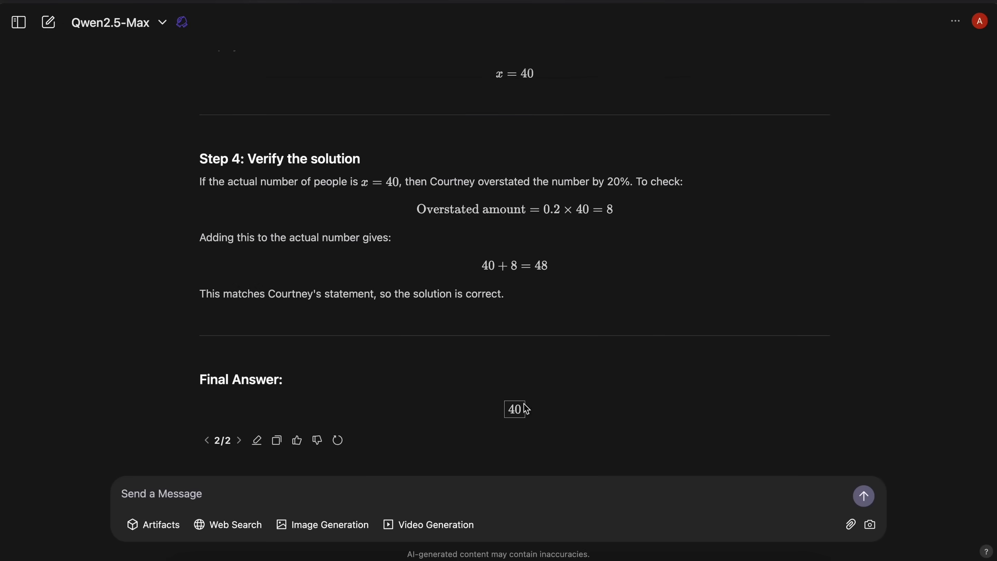
click(741, 244)
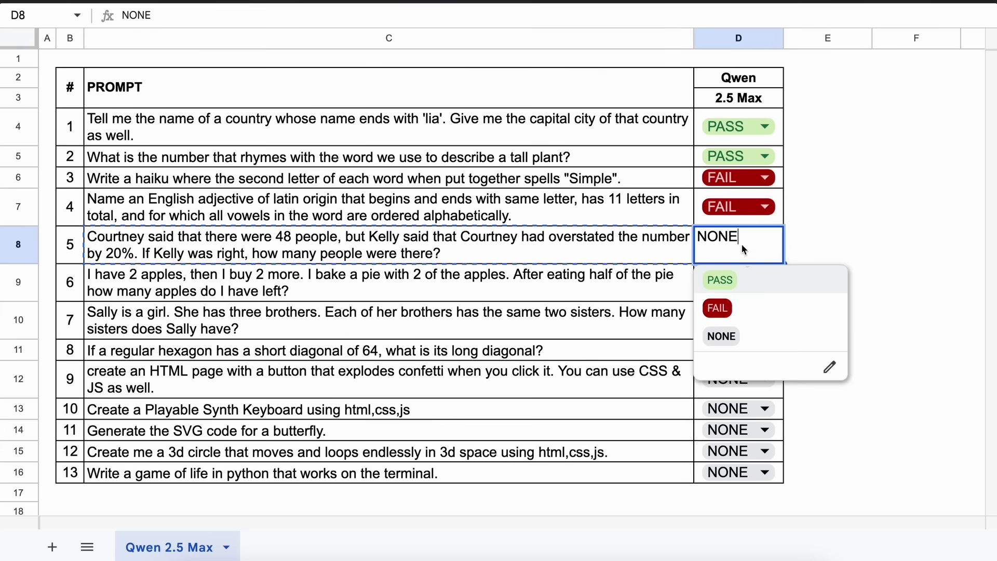
click(752, 281)
click(101, 279)
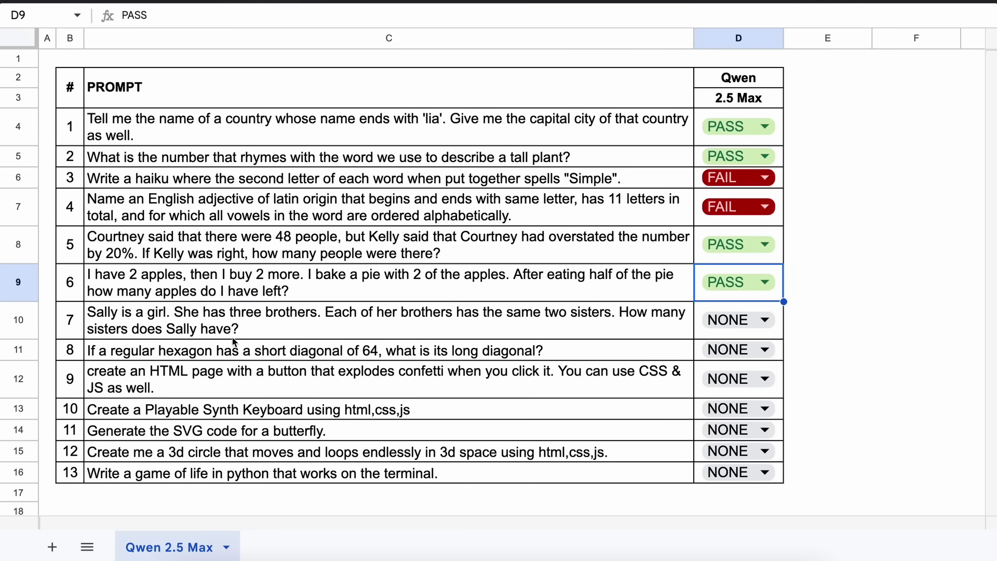
Step: Grade the Sally prompt 7 in C10 as PASS
click(94, 315)
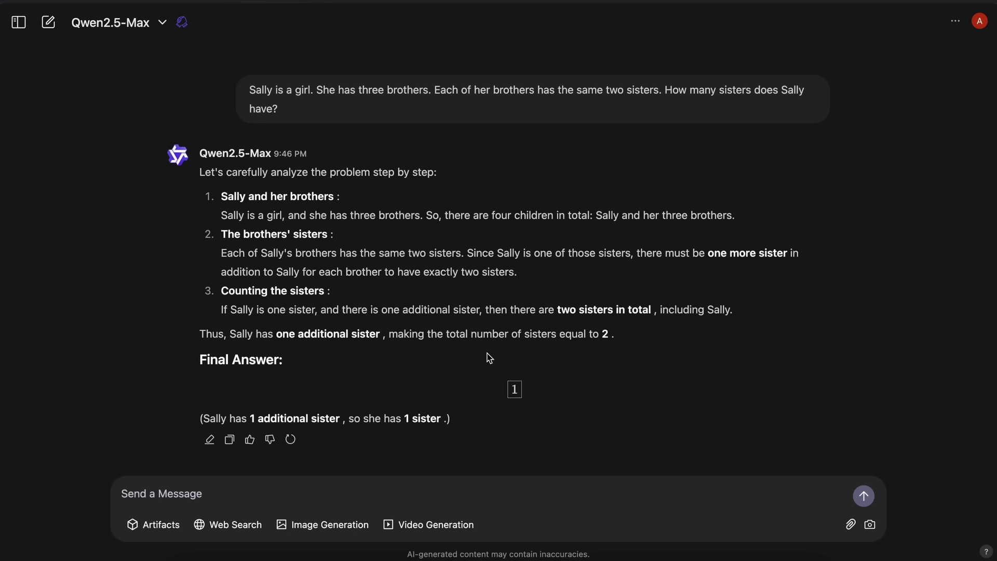
scroll(488, 357, down, 1)
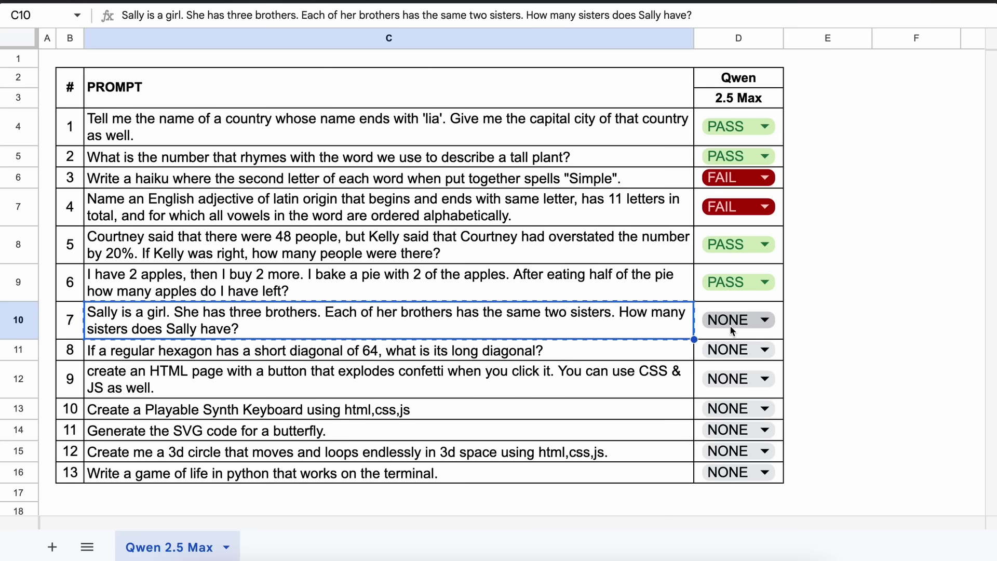
click(730, 325)
click(752, 355)
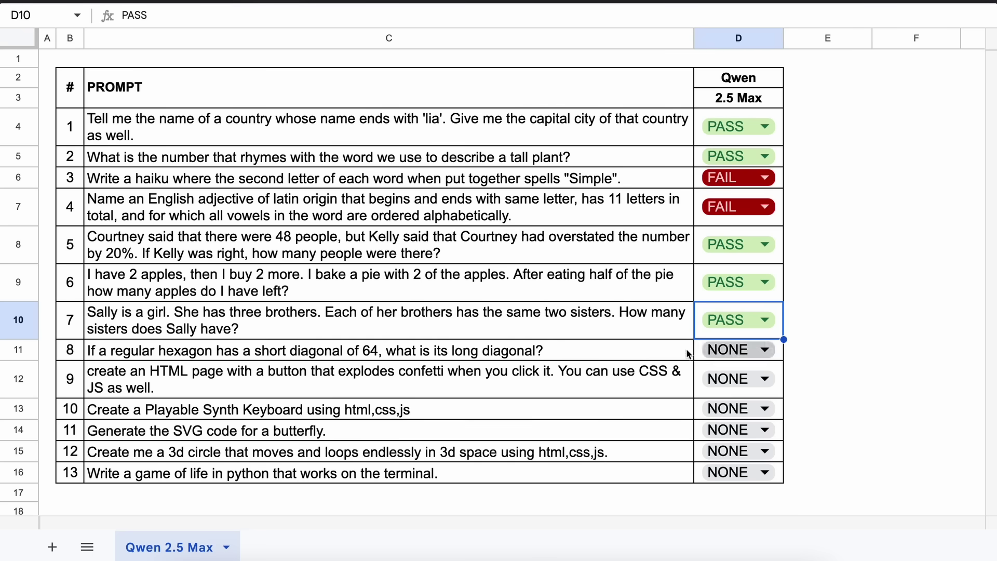
Step: Send the hexagon diagonal prompt, confirm 73.90, grade prompt 8 PASS, then select C12
click(96, 351)
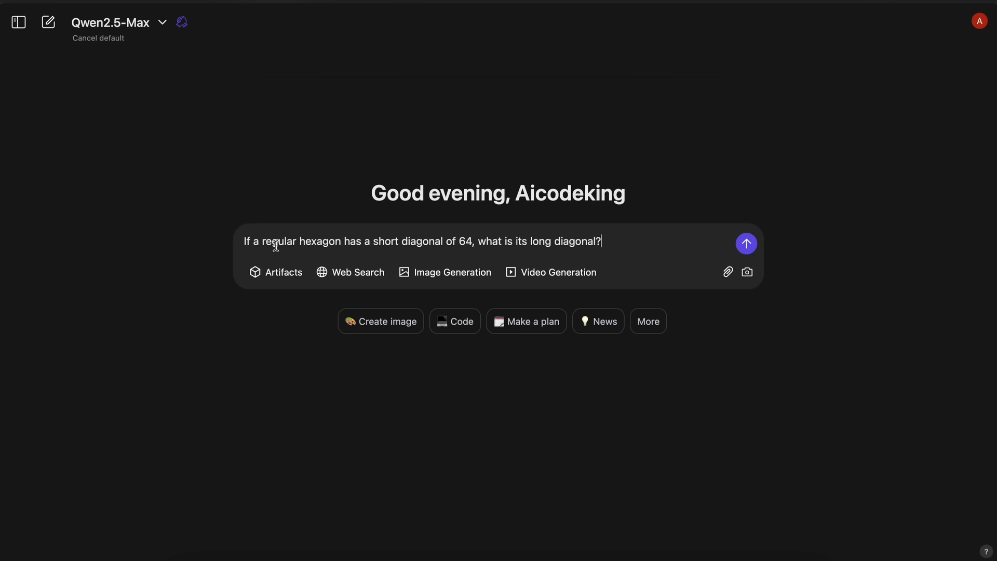
key(Return)
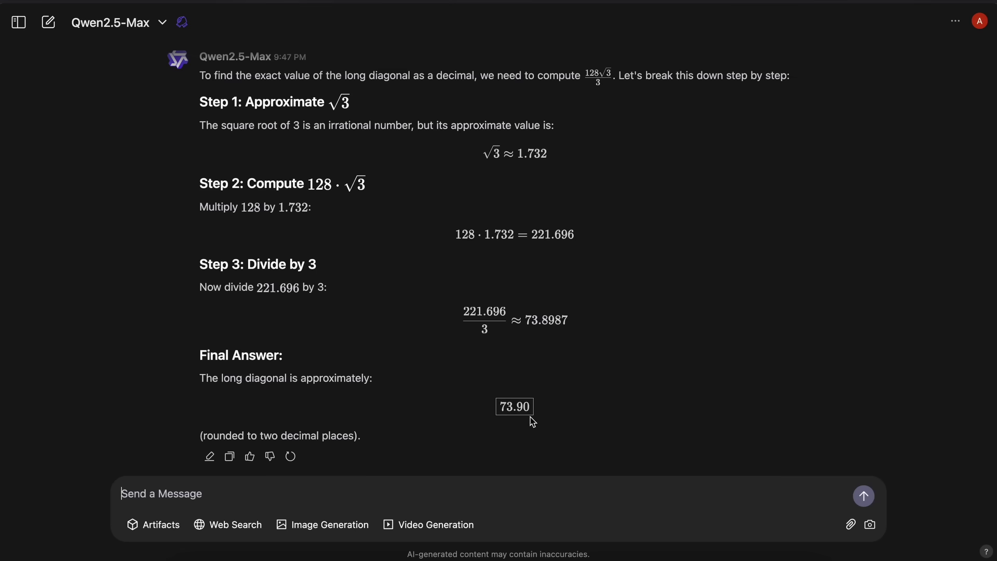
scroll(537, 423, down, 1)
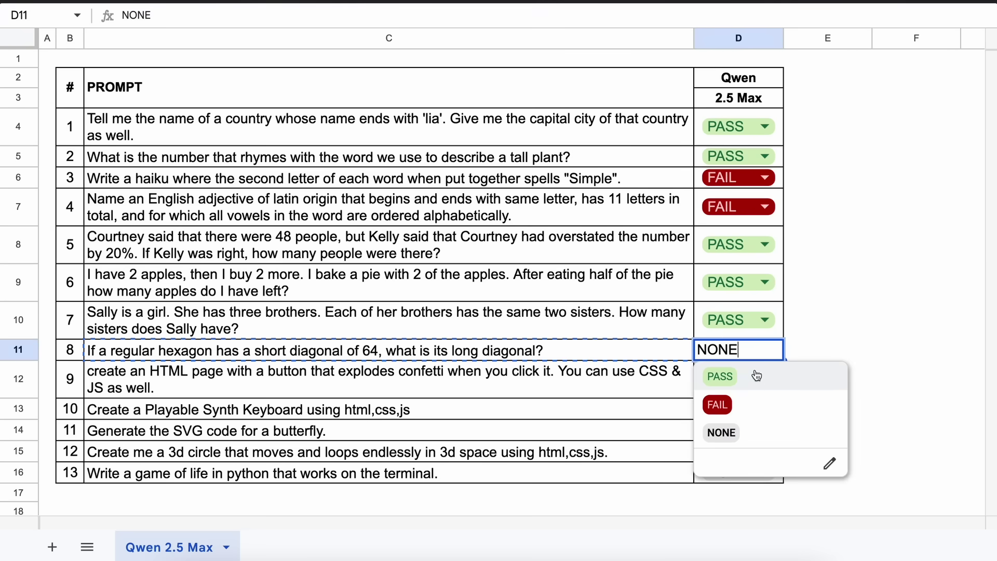
click(754, 376)
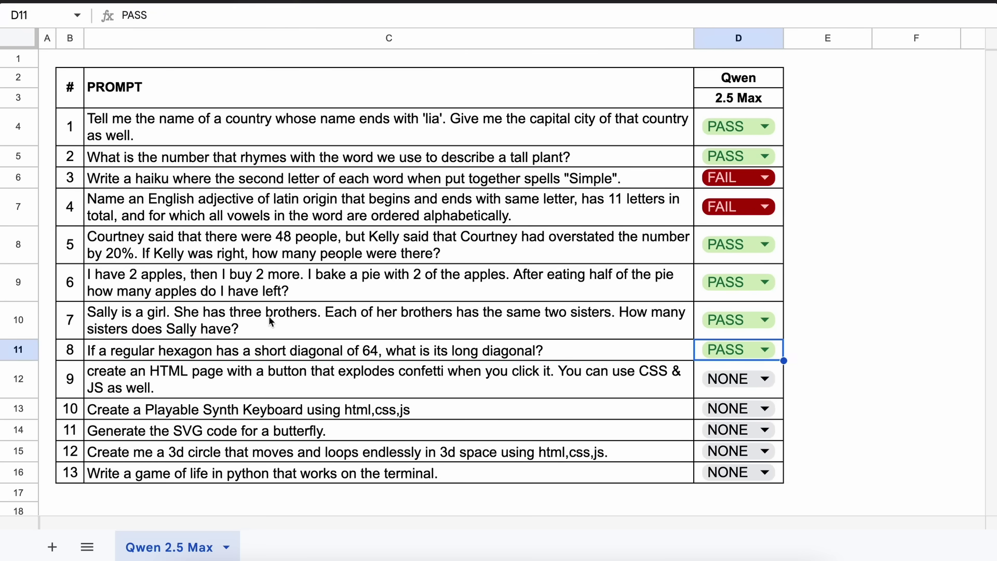
click(99, 376)
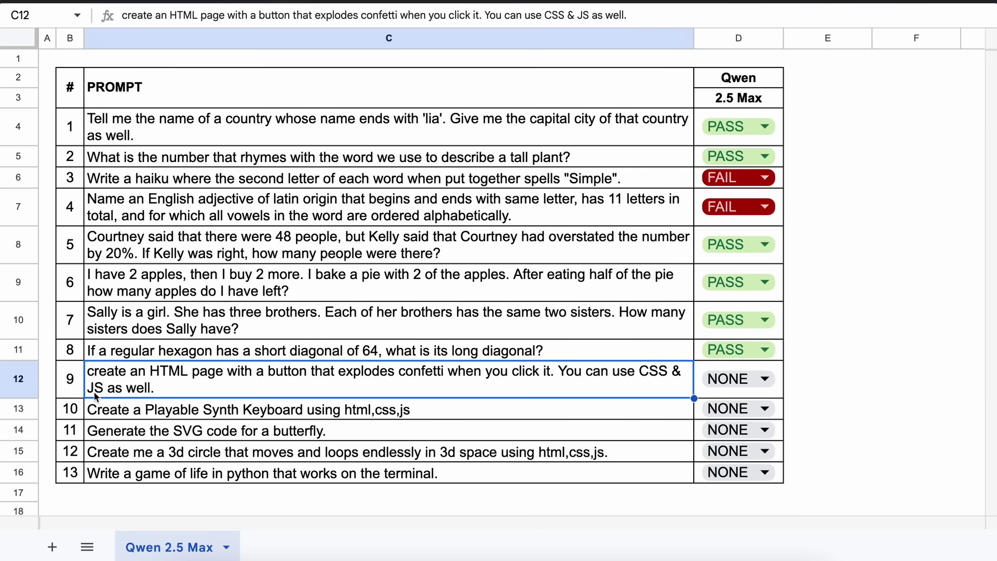
Step: Test the confetti page with three bursts and grade prompt 9 as PASS
key(ctrl+c)
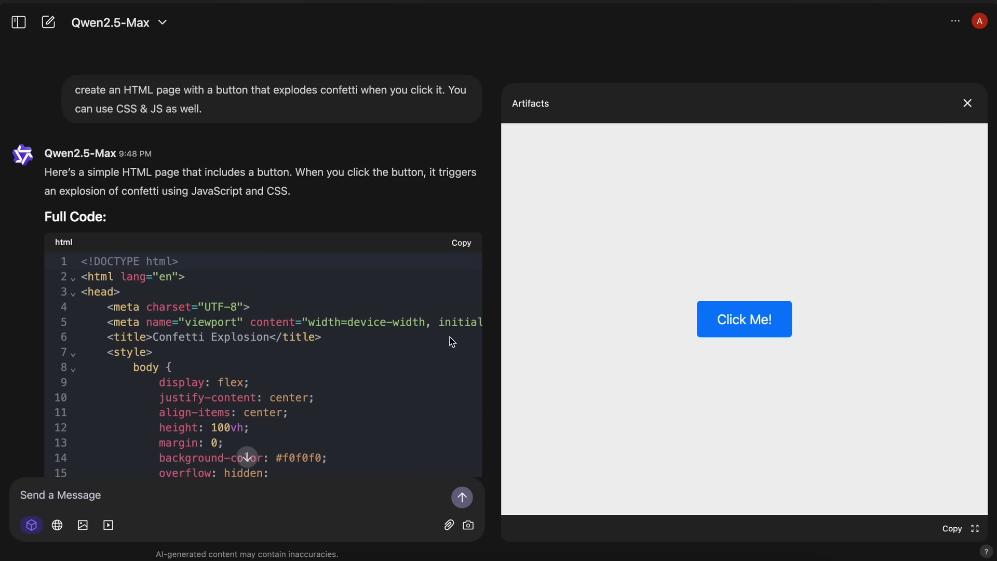
click(720, 322)
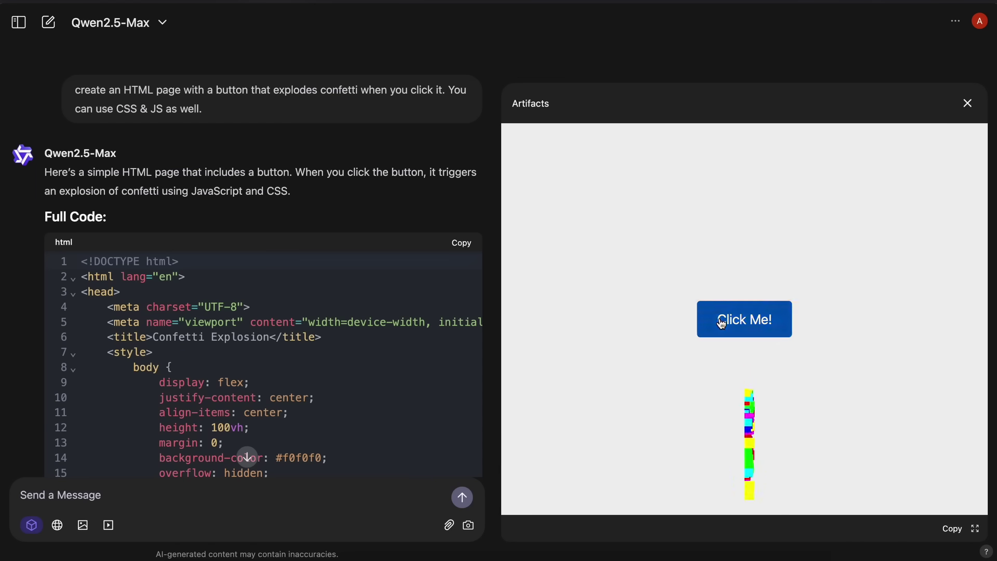
click(721, 324)
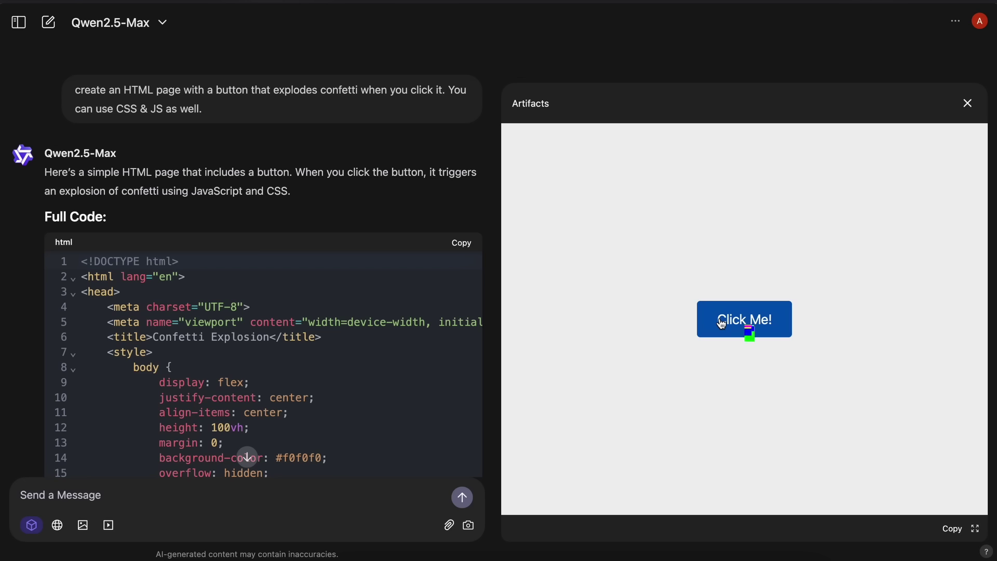
click(722, 324)
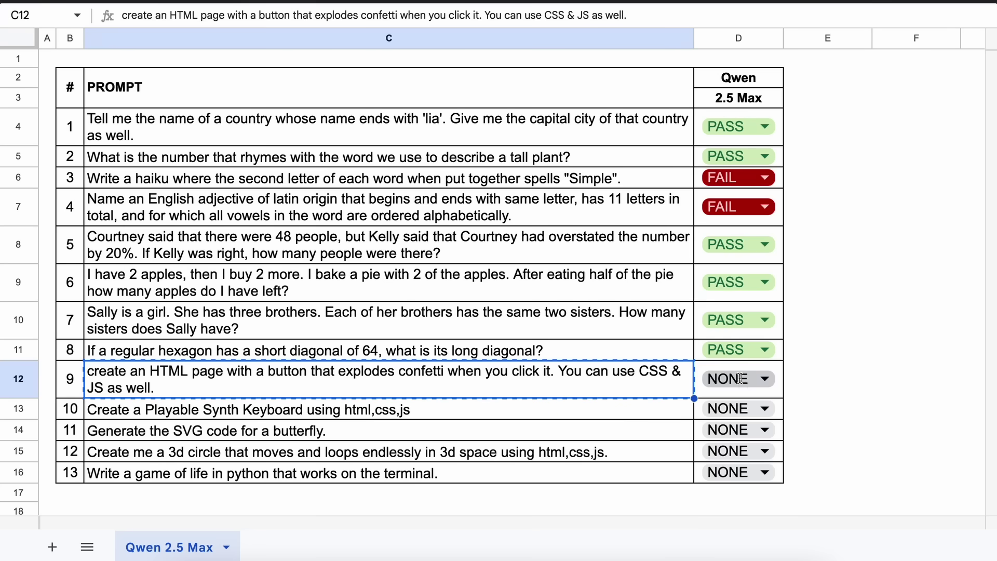
click(764, 379)
click(764, 415)
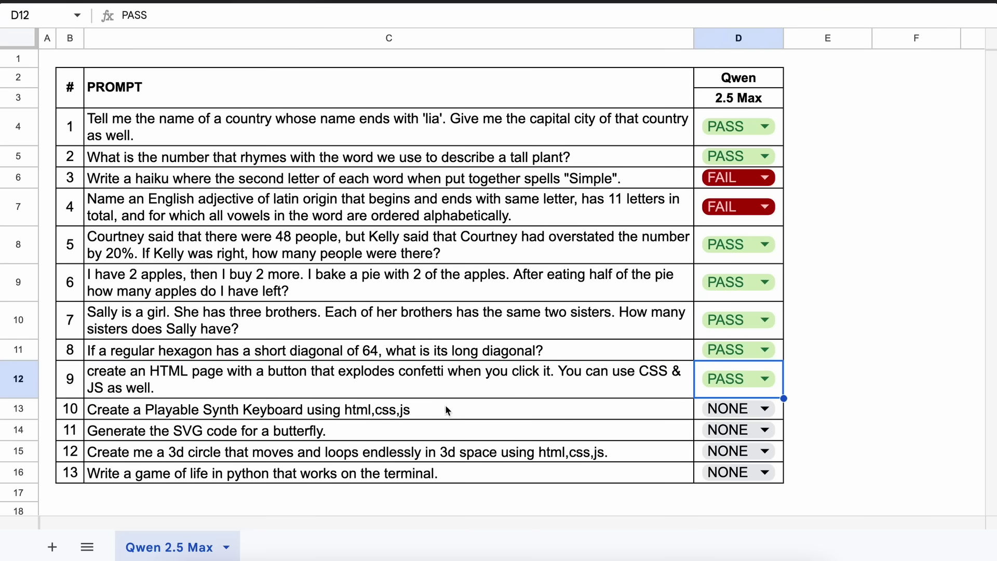
Step: Try the synth keyboard's A and D notes and grade prompt 10 as PASS
click(110, 412)
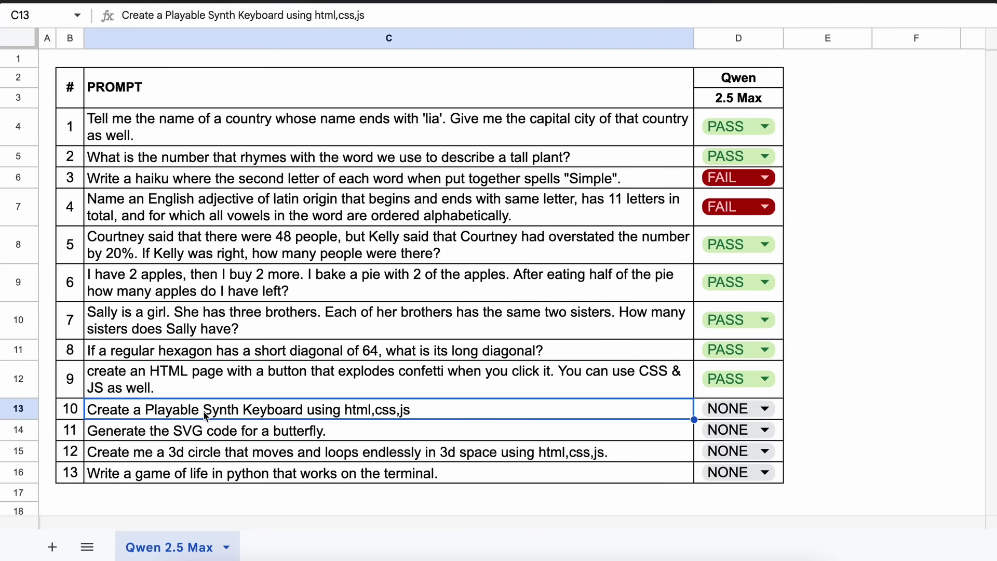
key(ctrl+c)
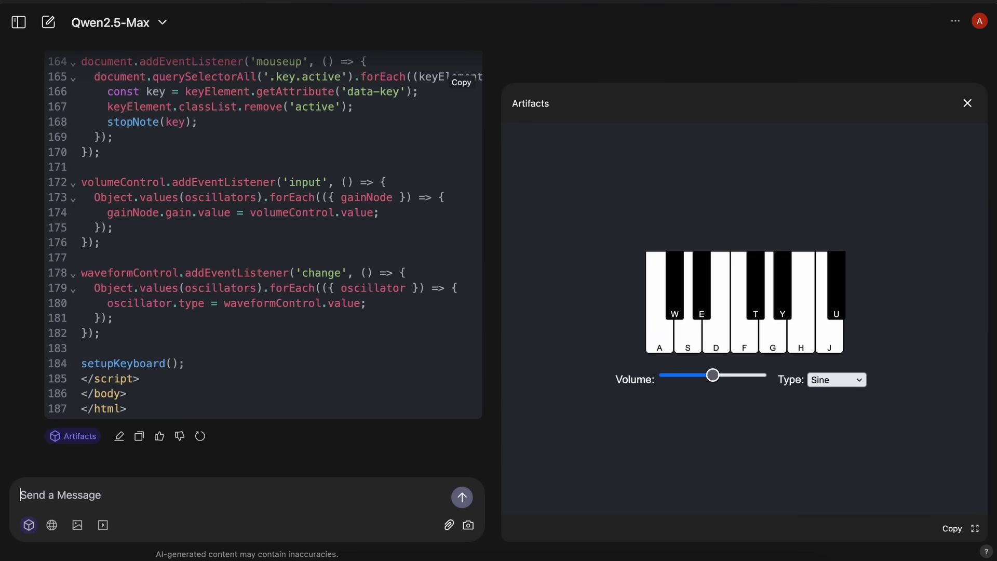
click(660, 325)
click(653, 346)
click(653, 344)
click(653, 340)
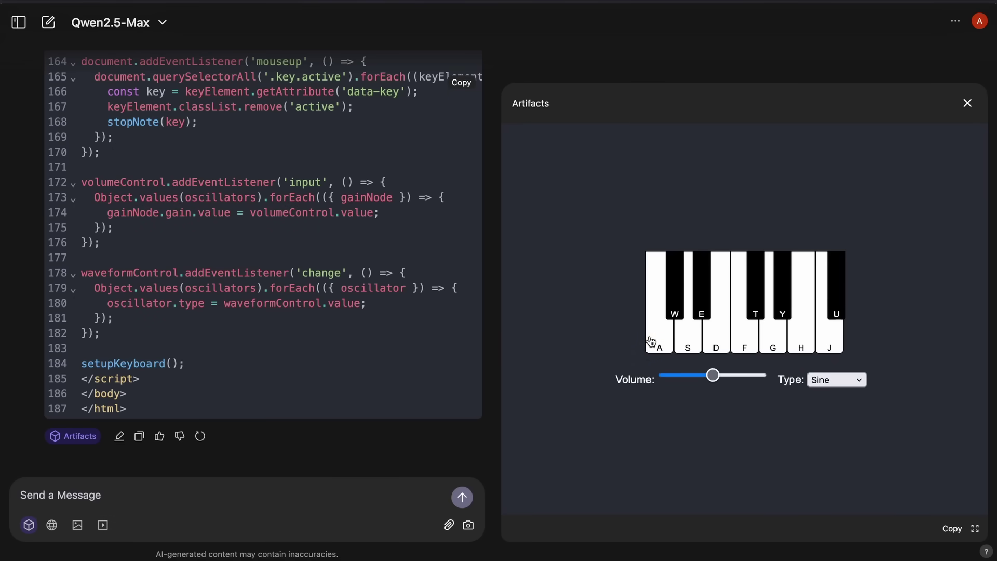
click(709, 340)
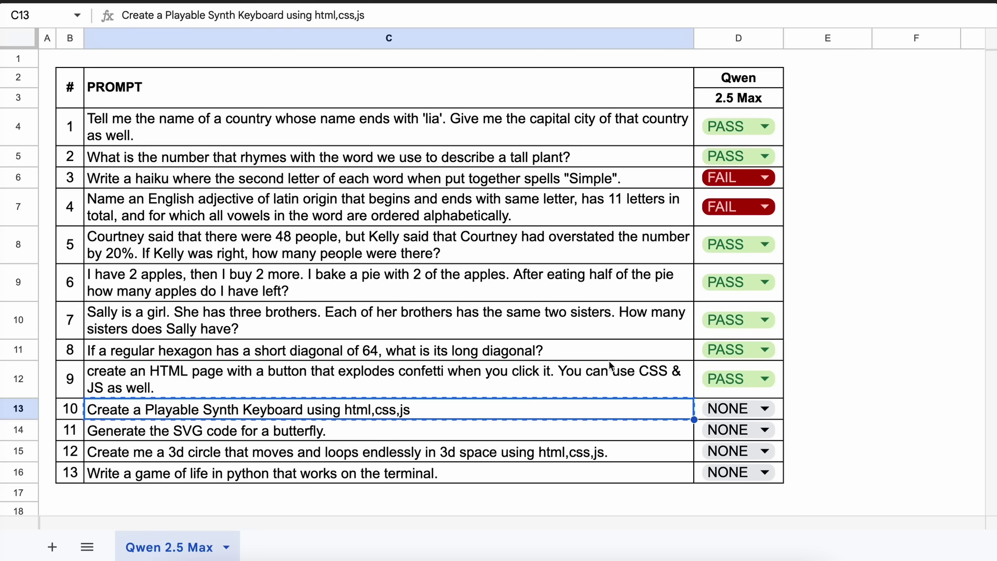
click(711, 415)
click(712, 416)
click(753, 385)
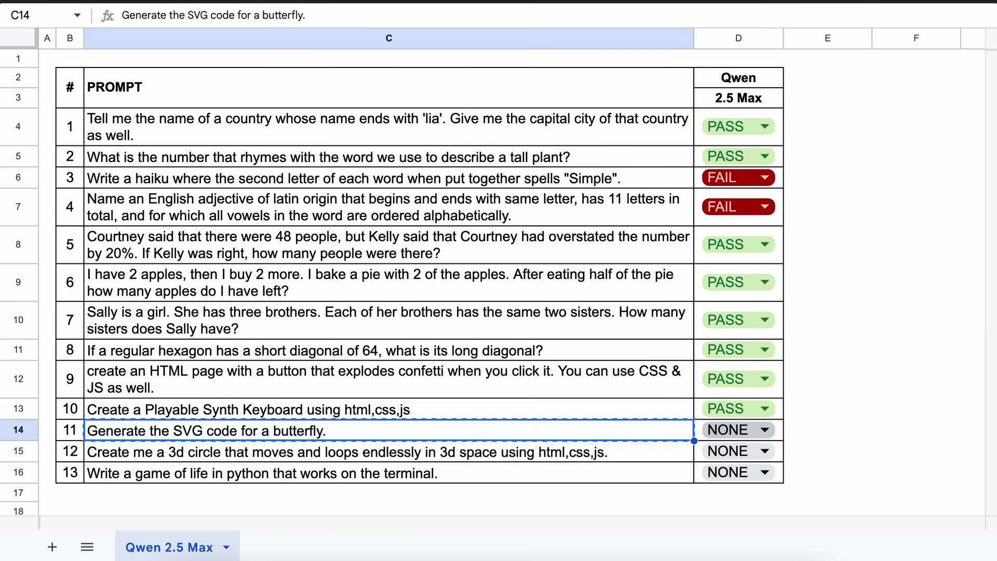
Step: Grade the butterfly SVG prompt 11 as PASS and select the 3D circle prompt in C15
click(738, 430)
click(738, 413)
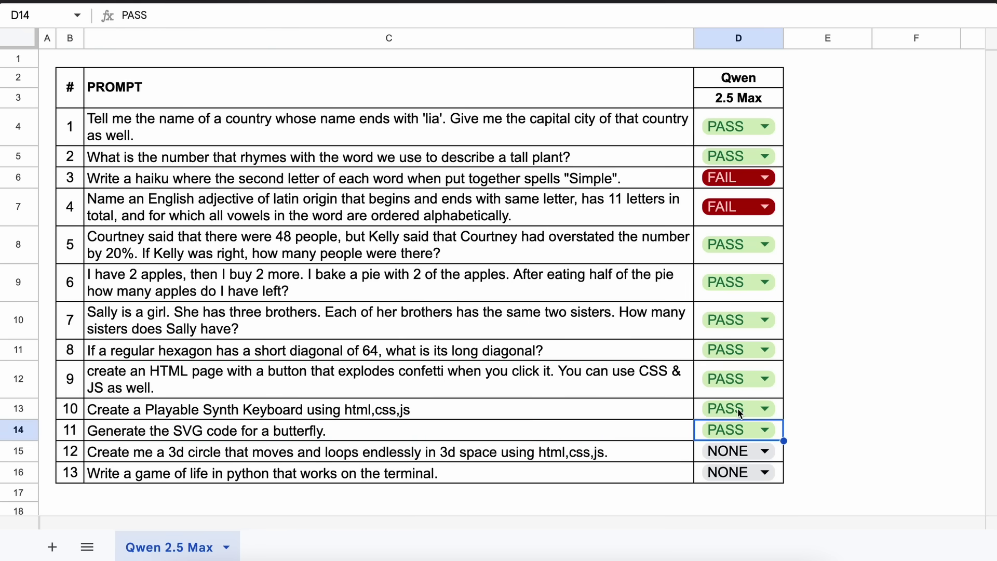
click(107, 455)
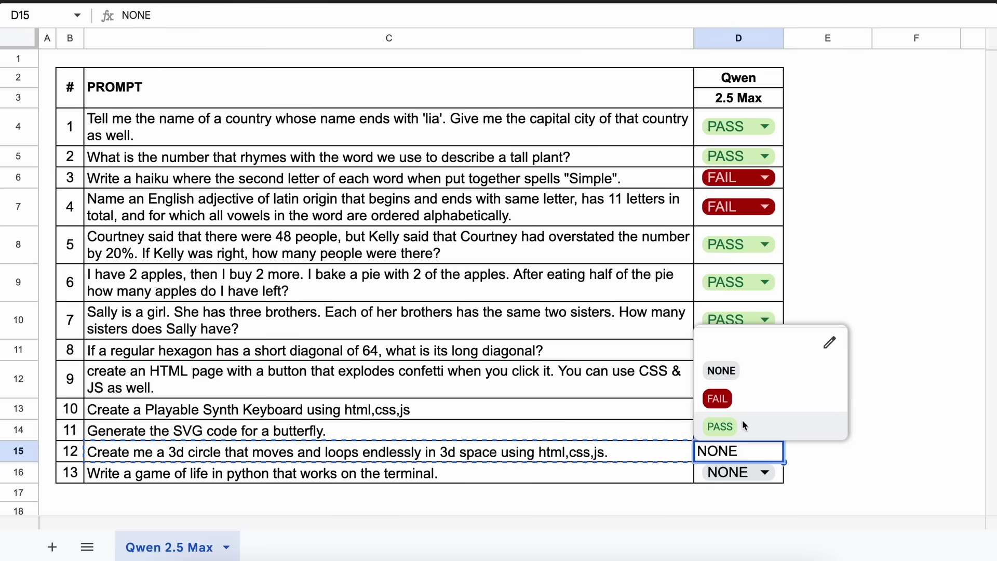
Step: Grade prompt 12 PASS, select the Game of Life prompt in C16, and copy Qwen's Python code
click(748, 424)
click(117, 472)
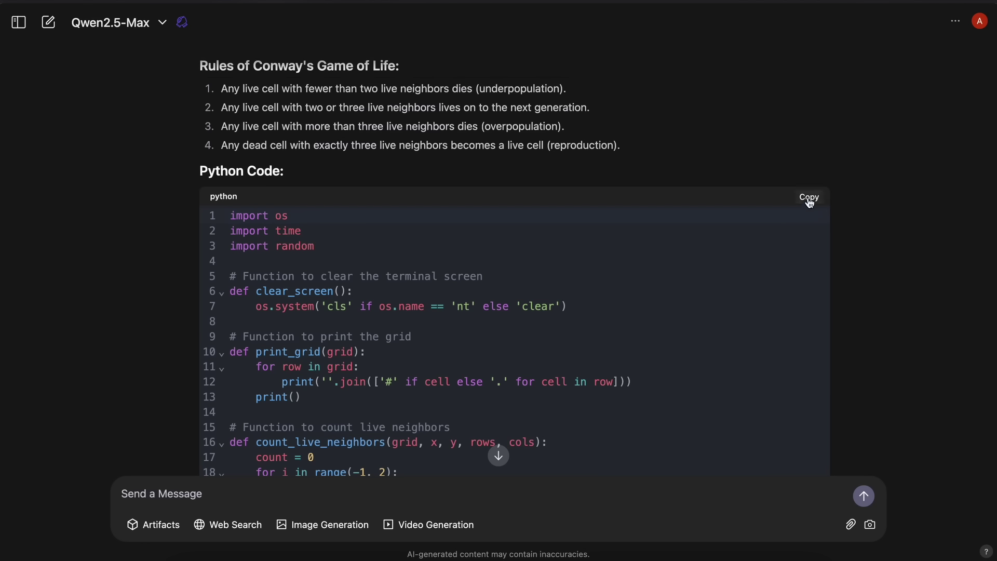
click(806, 197)
Step: Run python3 testnew-t.py in Terminal, then grade prompt 13 as PASS in D16
text(n)
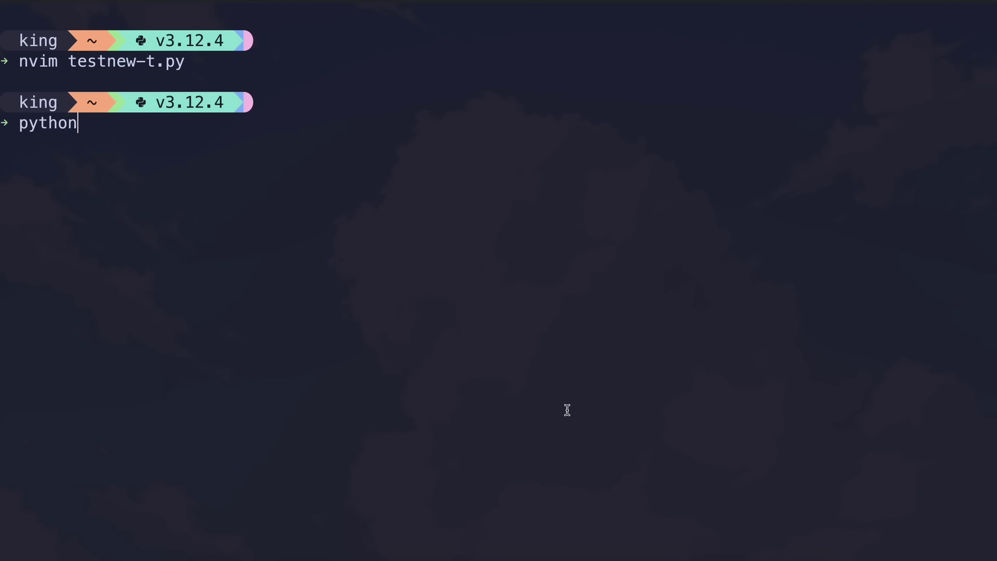
text(3 testnew-t.py)
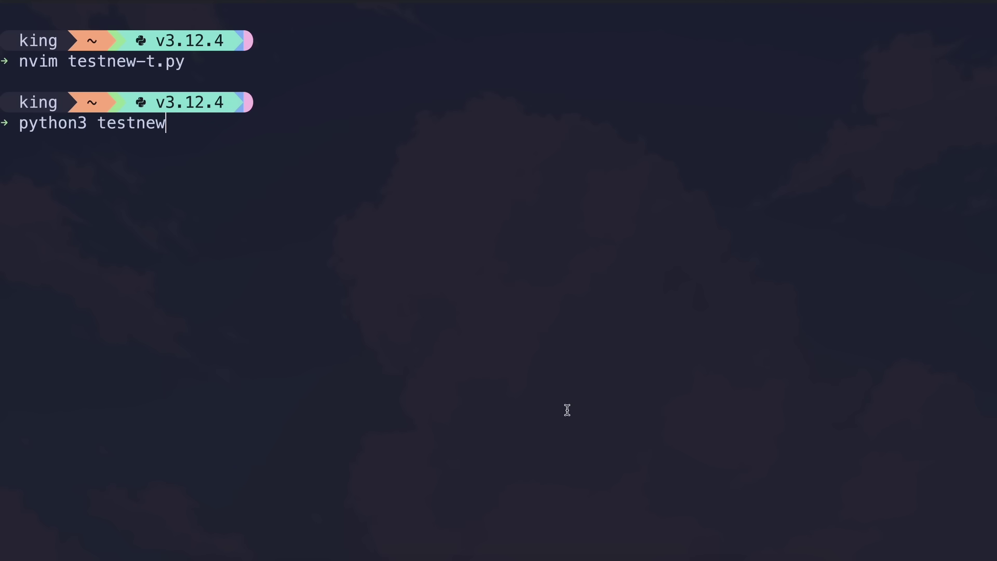
key(Return)
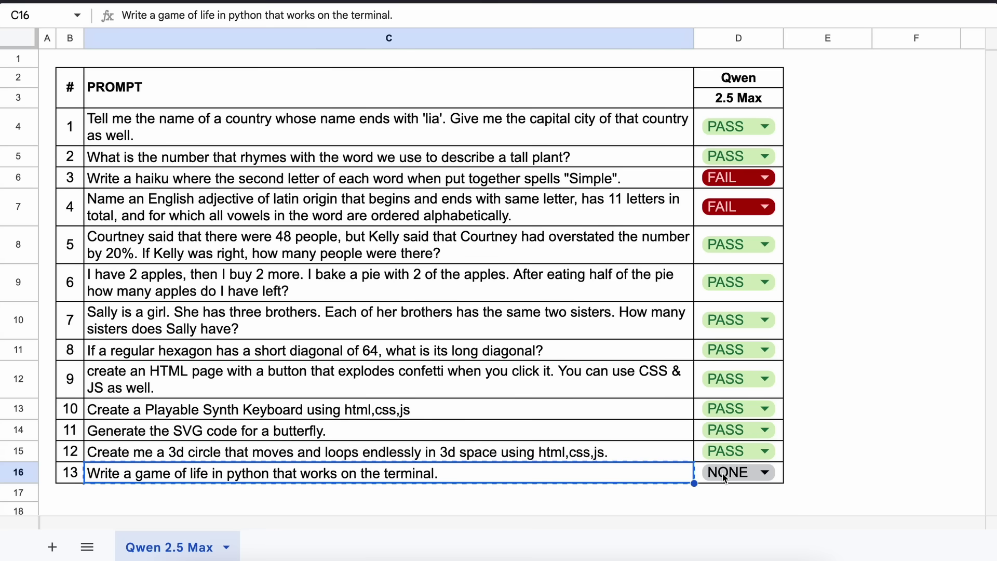
click(724, 474)
click(746, 456)
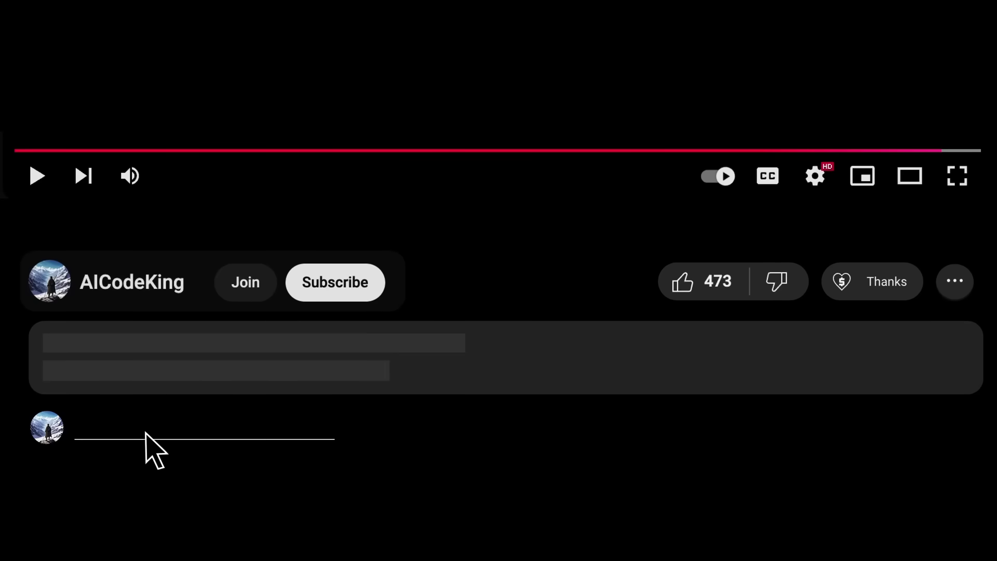
Step: Subscribe, like the video, raise the Super Thanks amount, and view the Join membership tiers
click(358, 287)
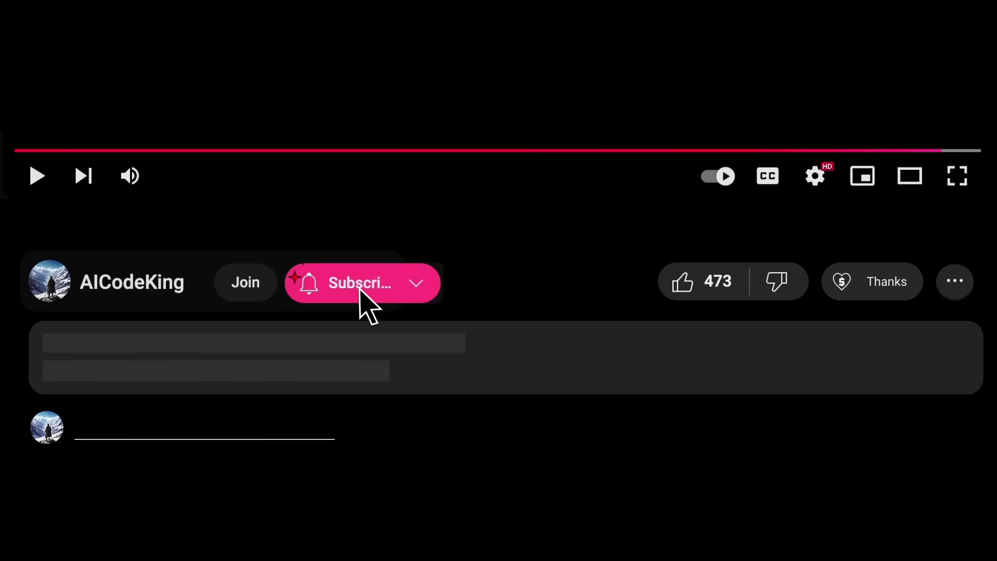
click(708, 295)
click(879, 300)
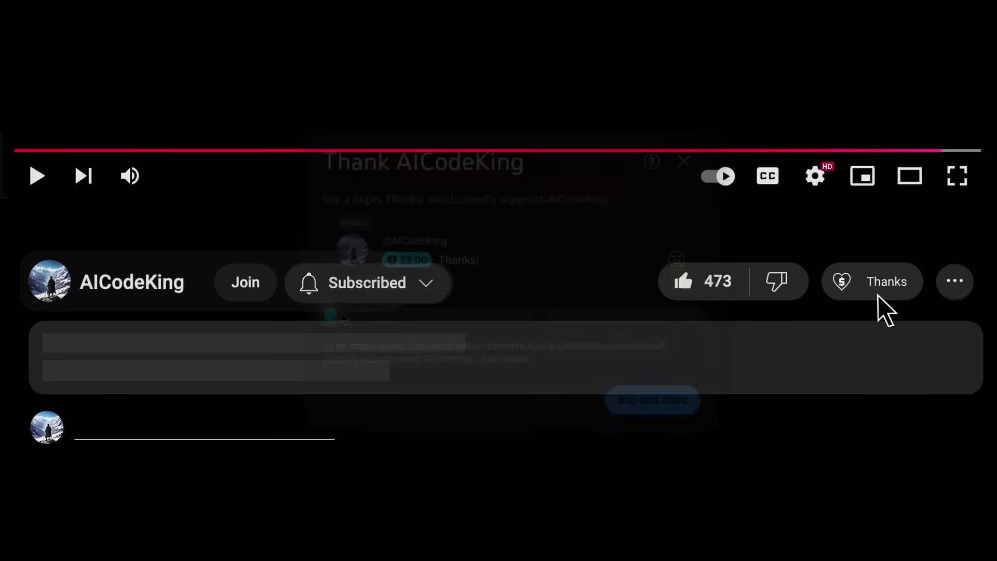
drag(256, 329, 352, 329)
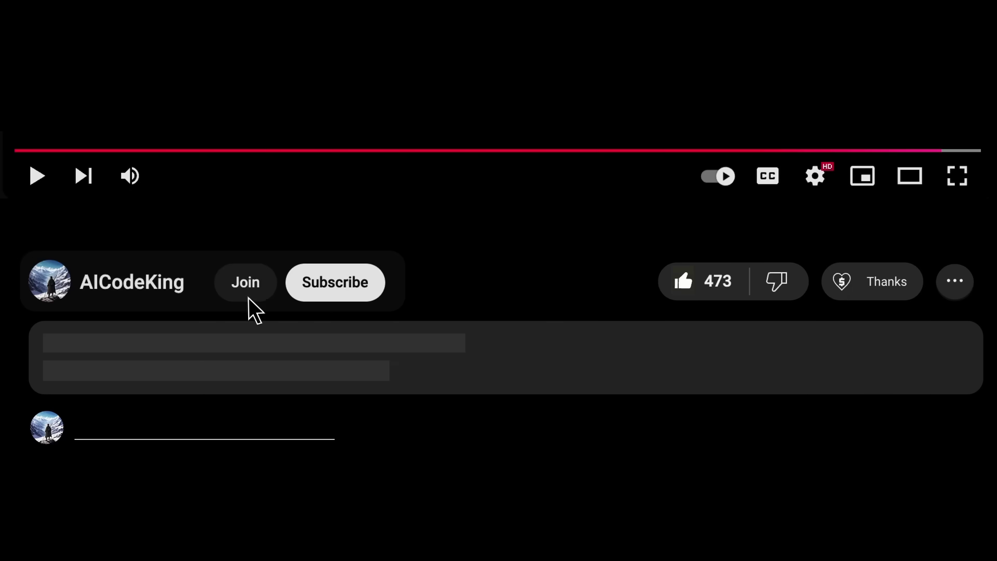
click(248, 298)
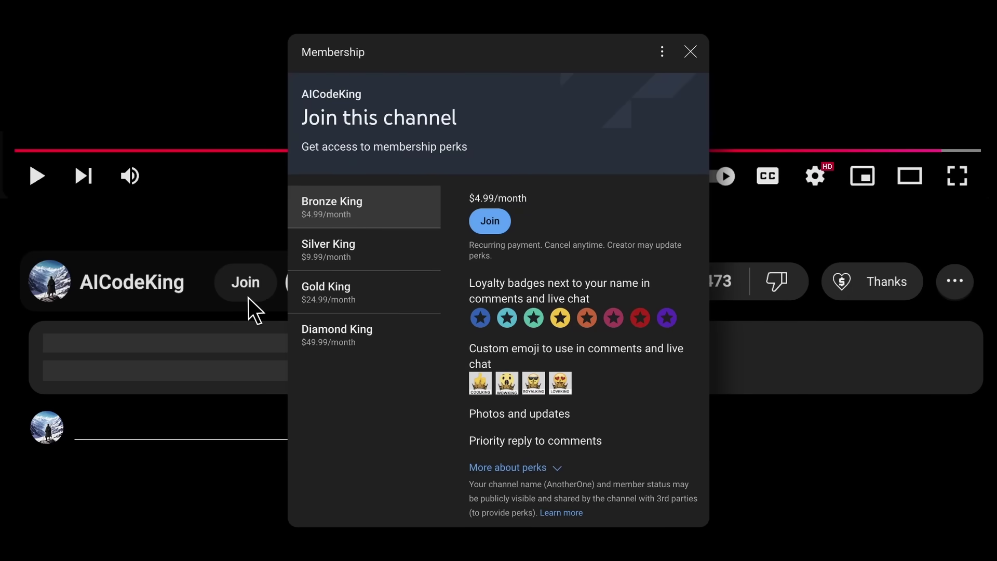